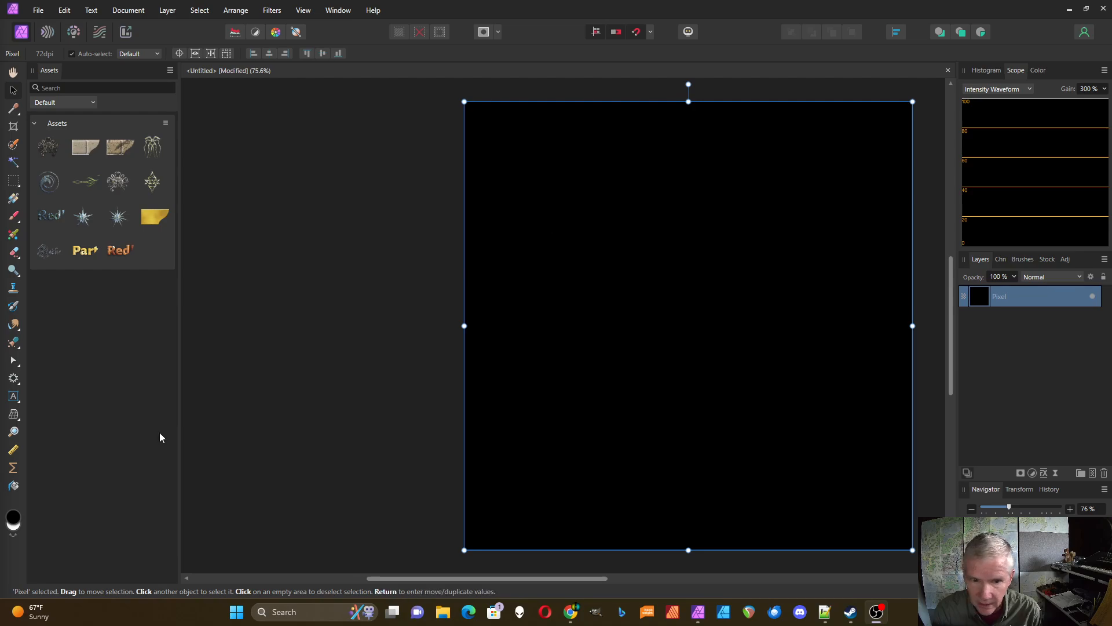
Step: Add the Procedural Texture equation "var uv=vec2(x,y); uv" and output it to the red and green channels
{"action": "left_click", "coordinate": [14, 469]}
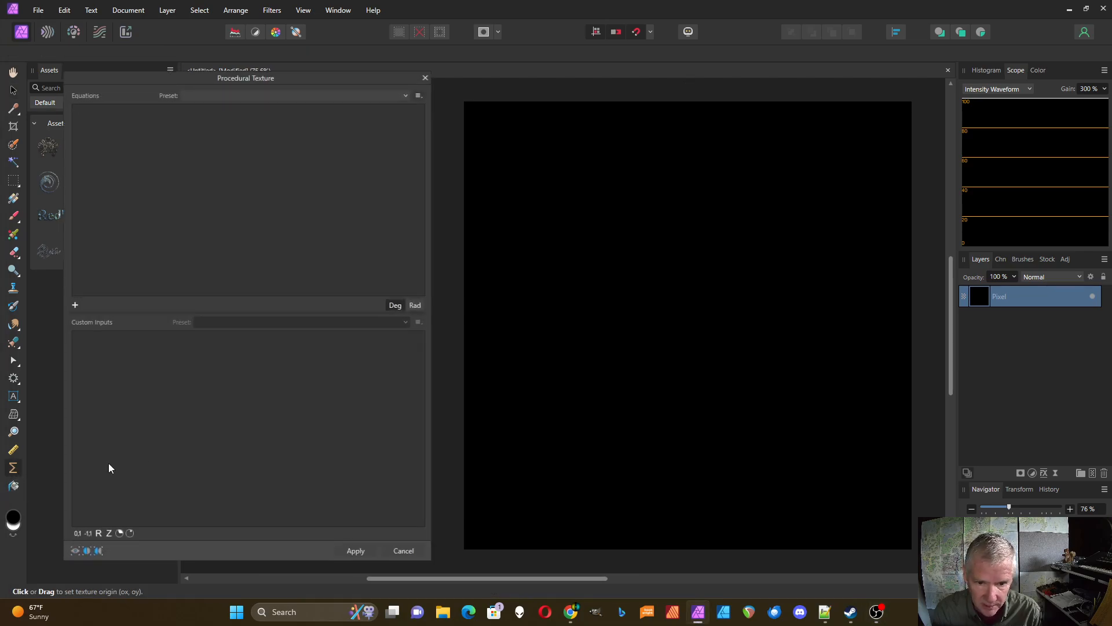
{"action": "left_click", "coordinate": [74, 305]}
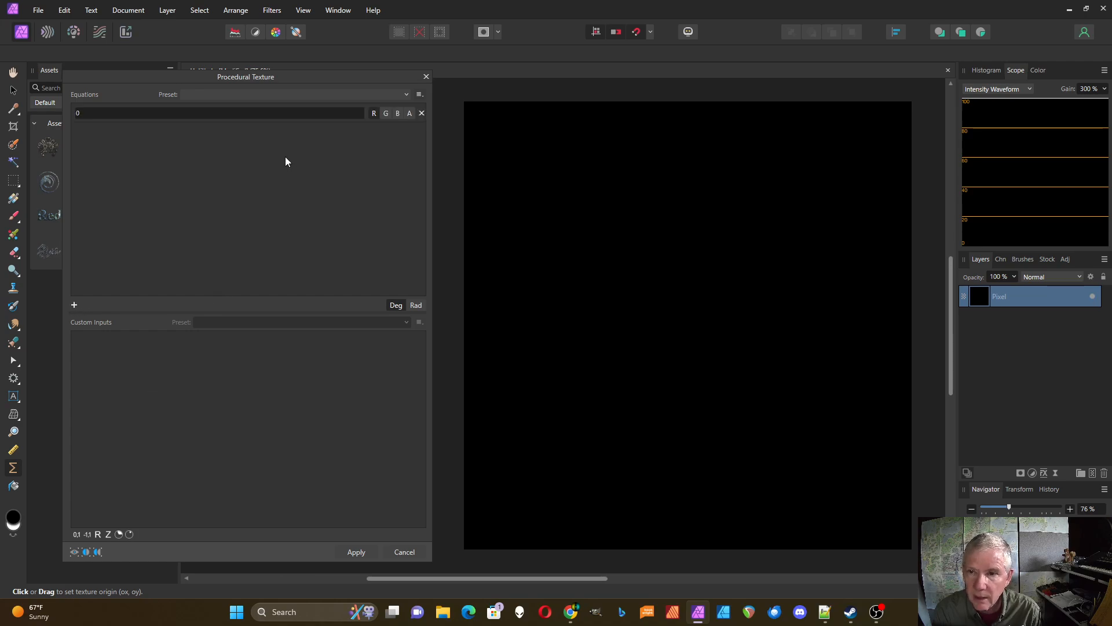
{"action": "left_click", "coordinate": [192, 114]}
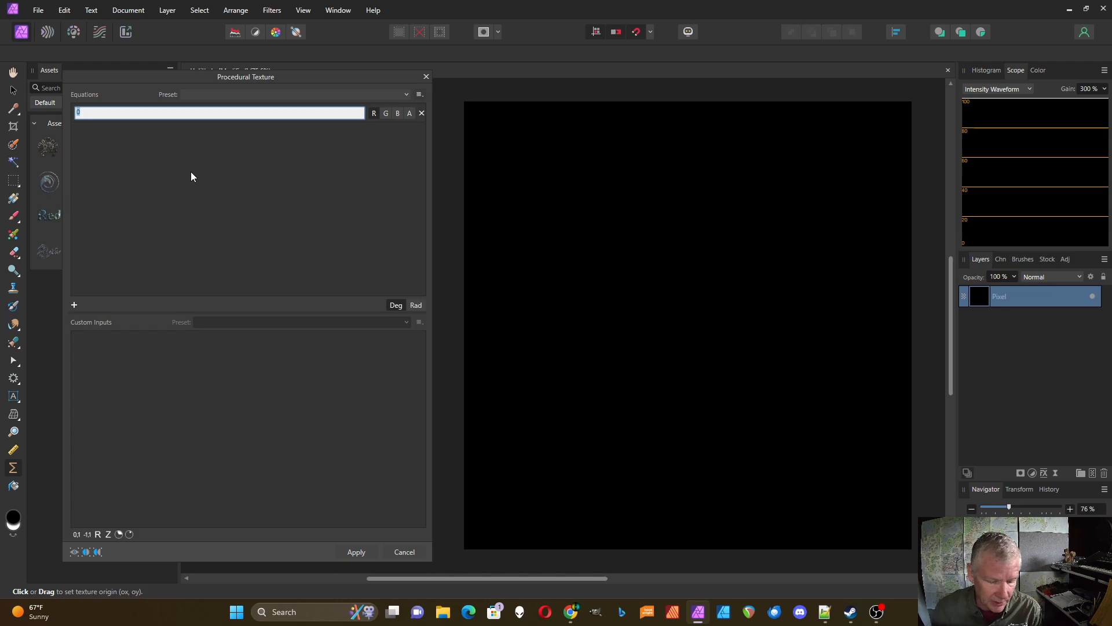
{"action": "type", "text": "var"}
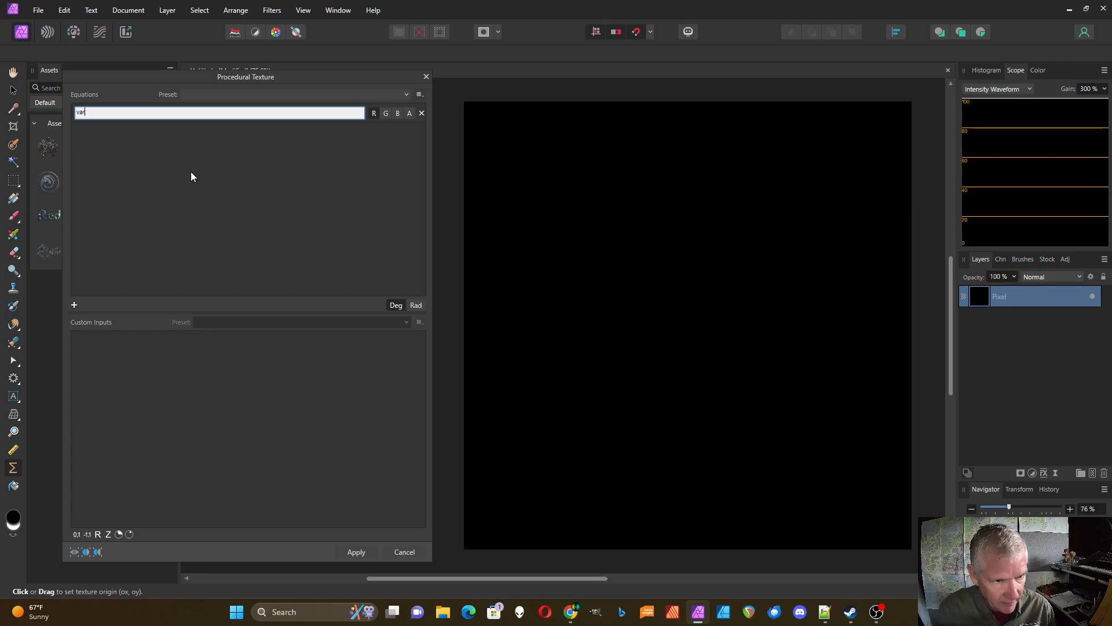
{"action": "type", "text": " uv"}
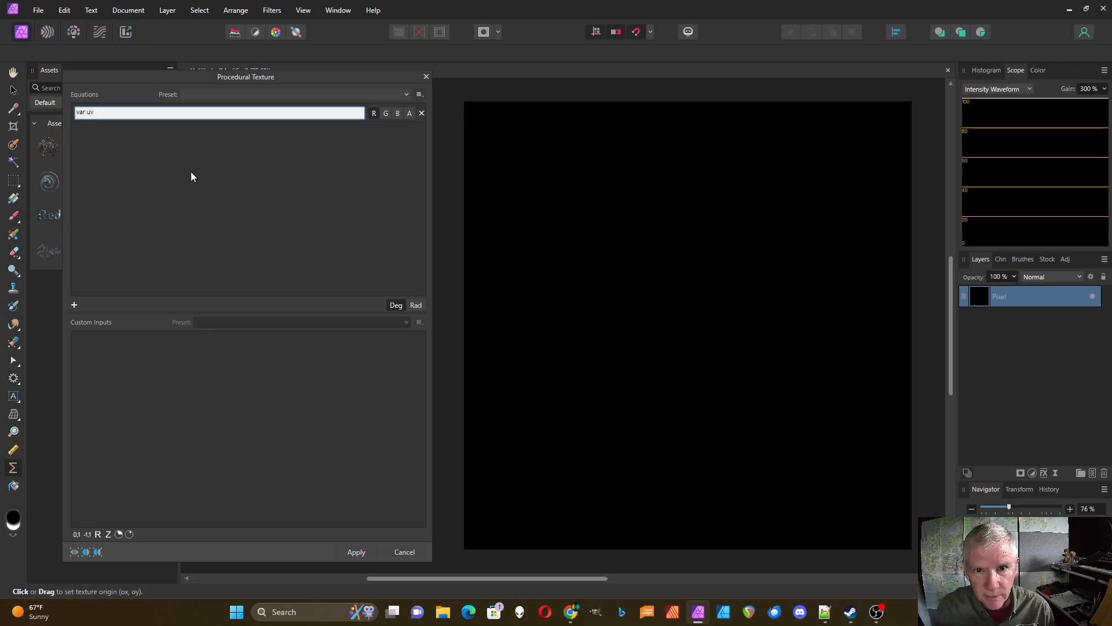
{"action": "type", "text": "="}
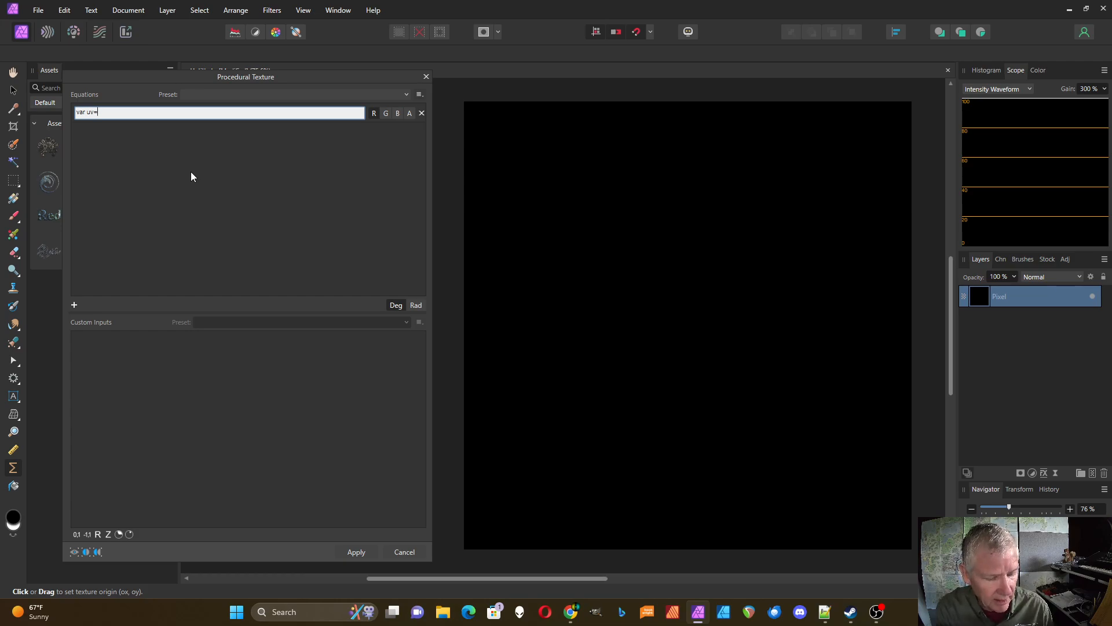
{"action": "type", "text": "vec"}
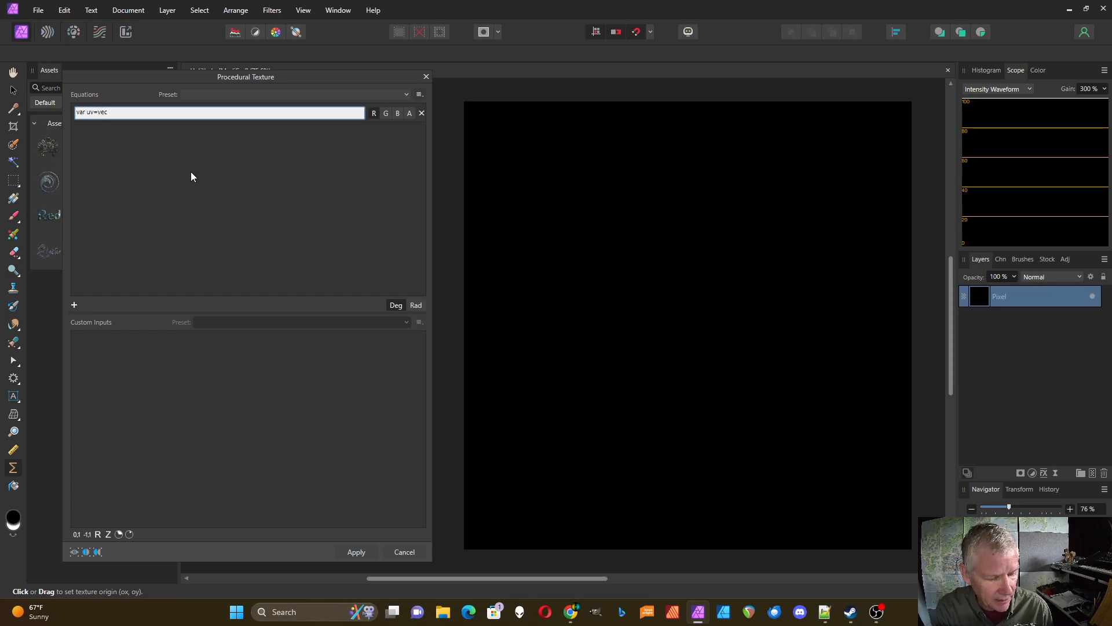
{"action": "type", "text": "2(x"}
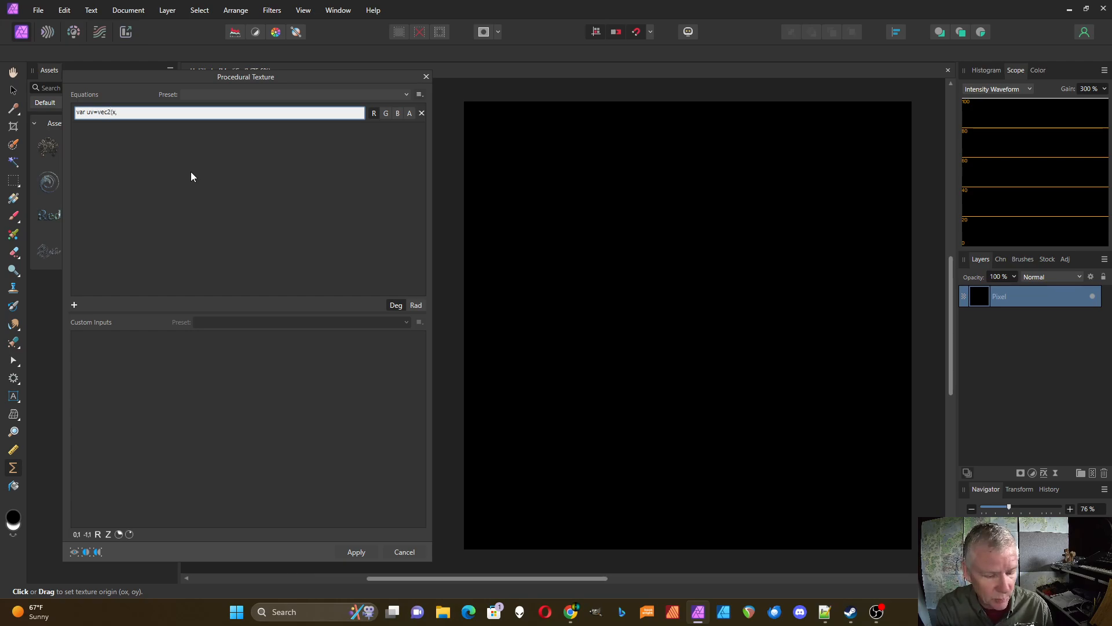
{"action": "type", "text": ",y)"}
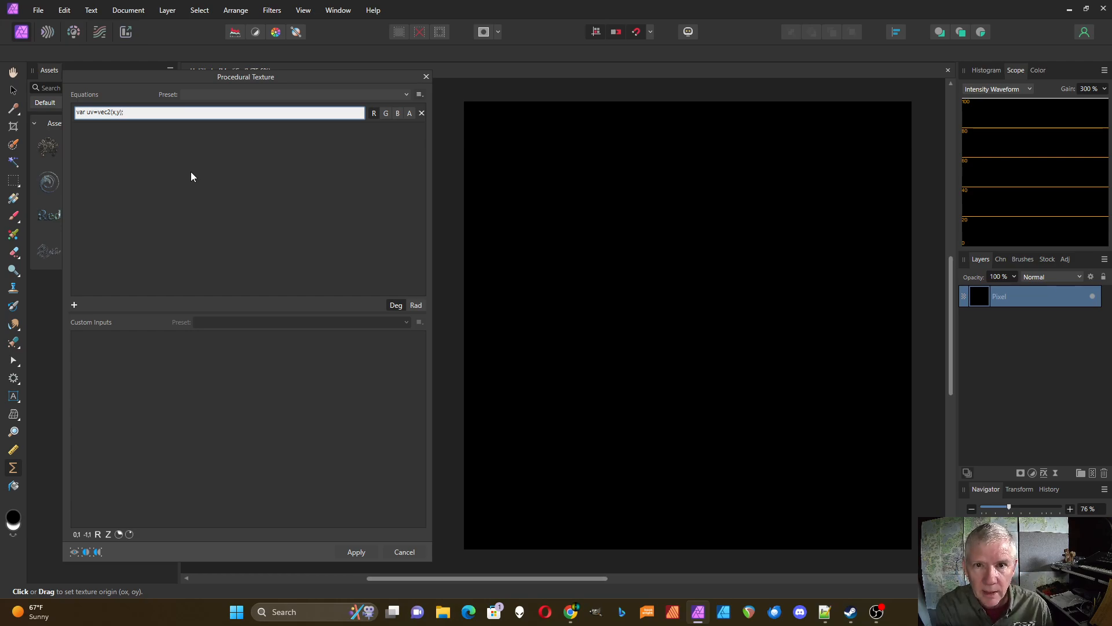
{"action": "type", "text": "; uv"}
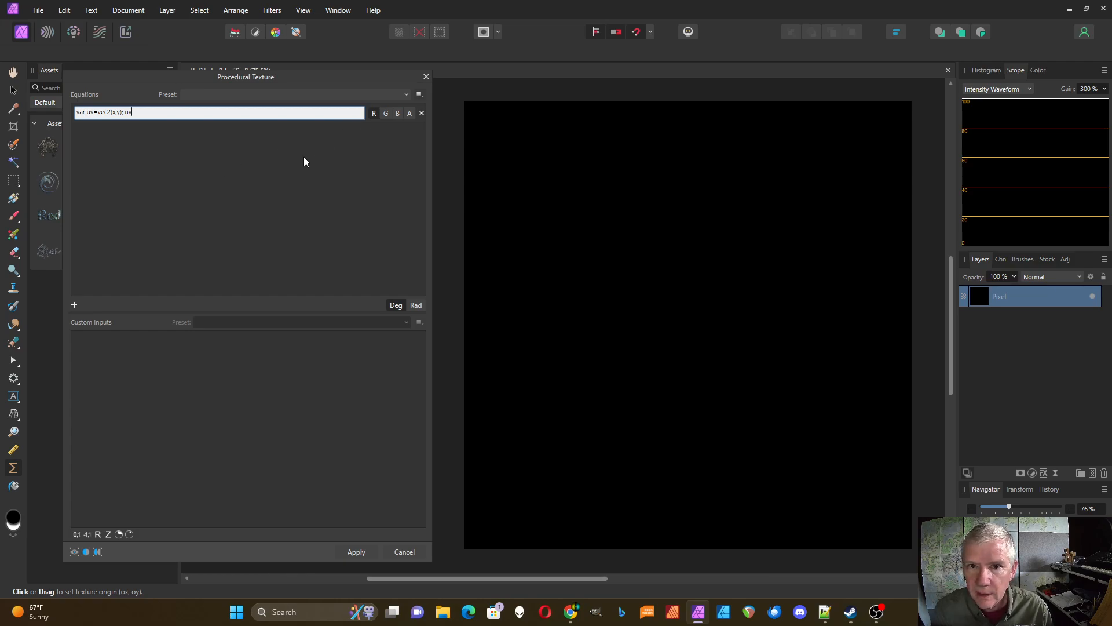
{"action": "key", "text": "Return"}
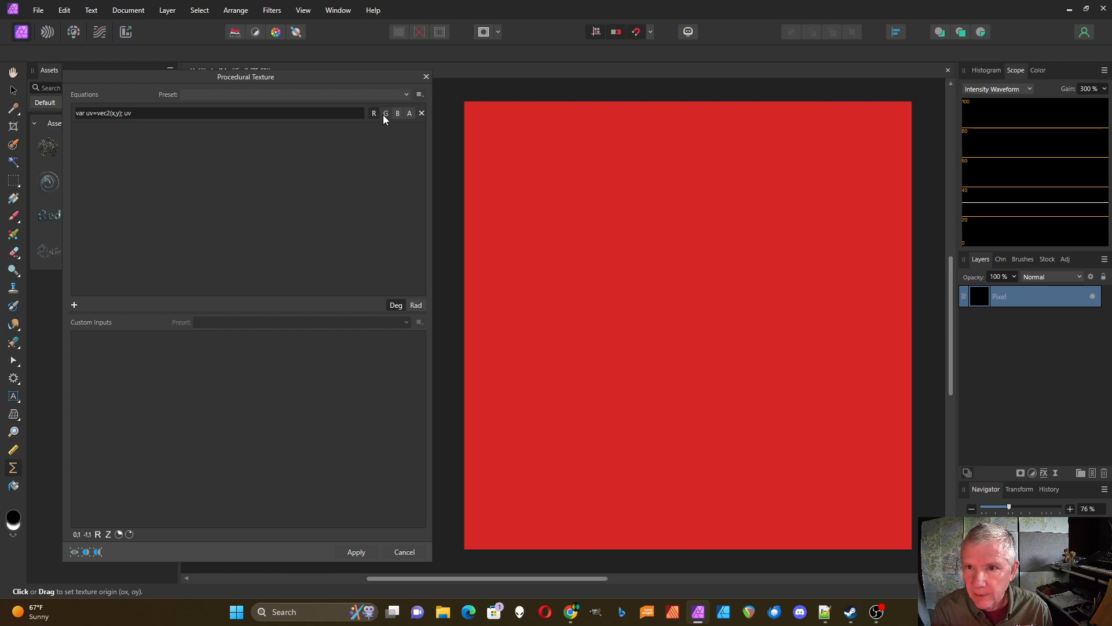
{"action": "left_click", "coordinate": [386, 113]}
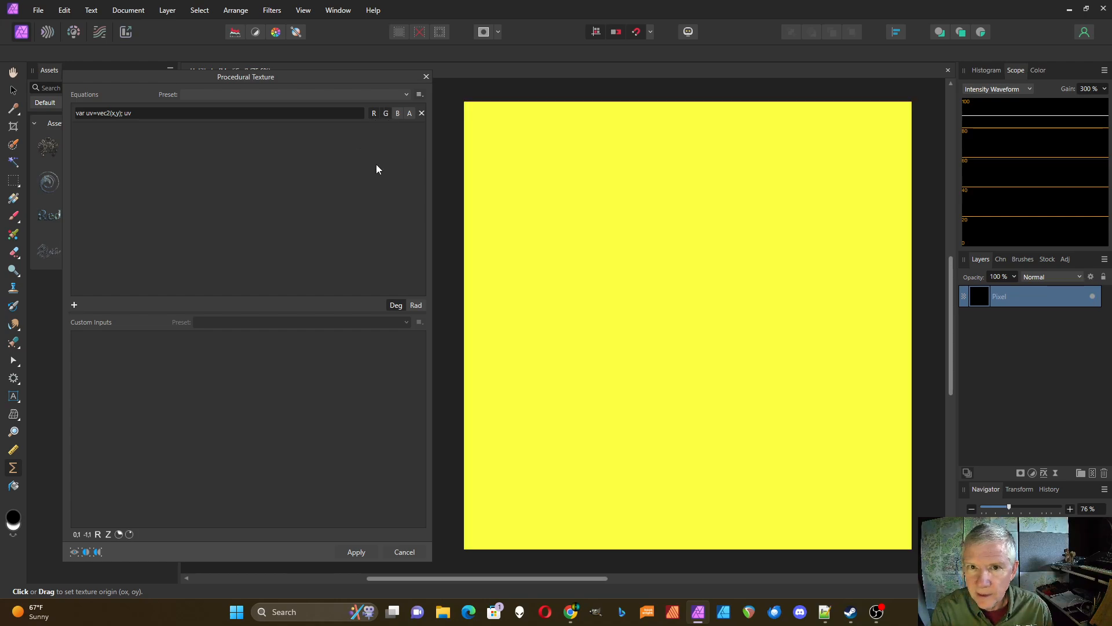
Step: Divide the vector in the equation by w so it reads "var uv=vec2(x,y)/w; uv"
{"action": "left_click", "coordinate": [121, 113]}
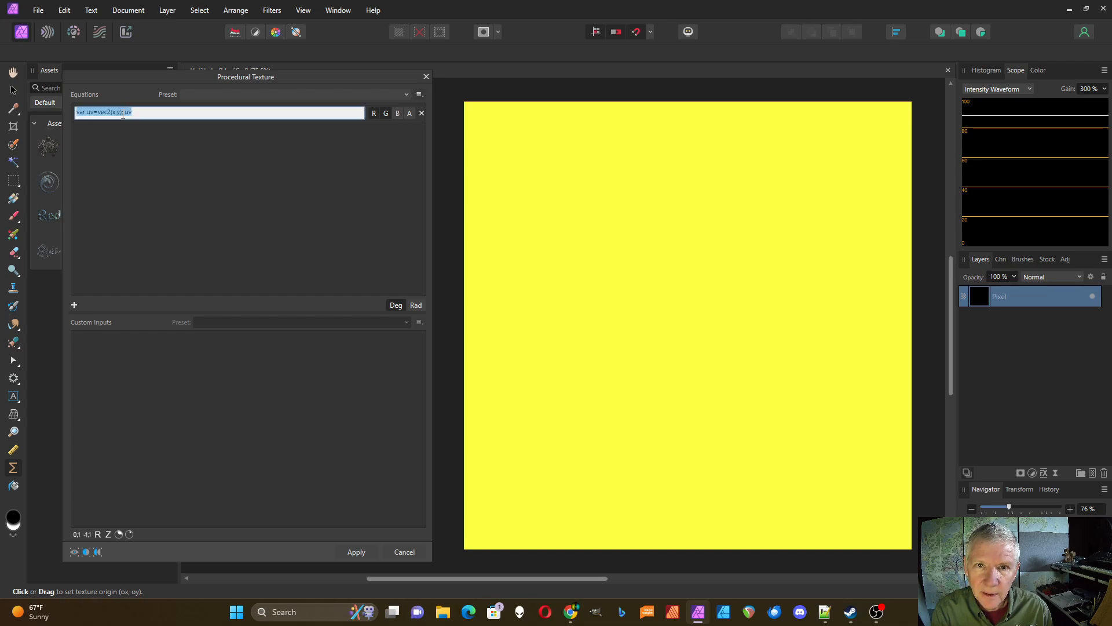
{"action": "left_click", "coordinate": [122, 113]}
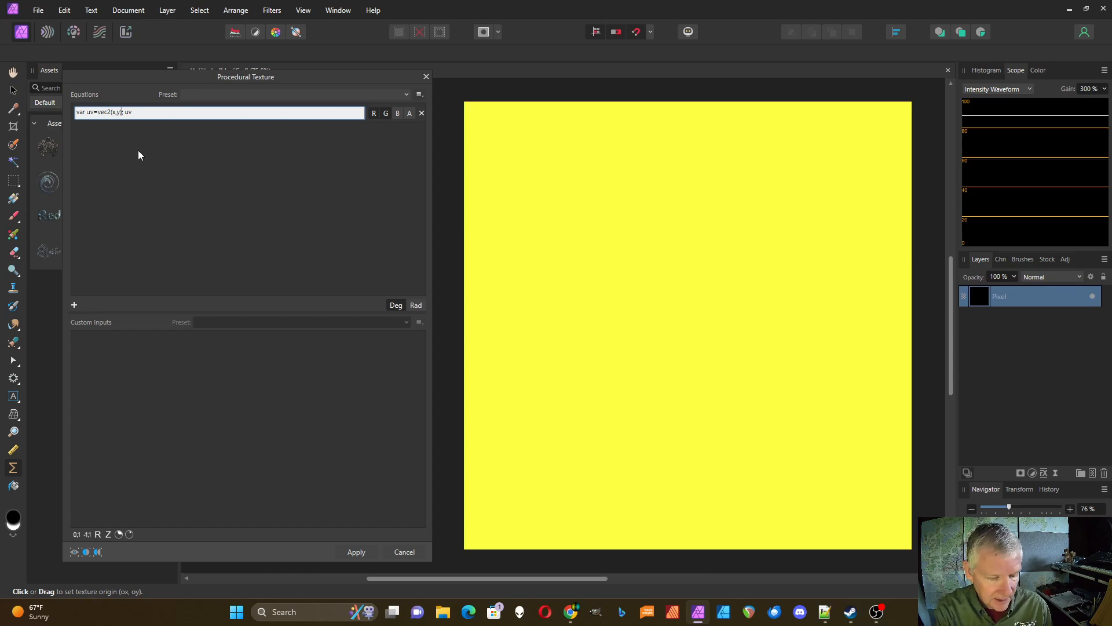
{"action": "type", "text": "/w"}
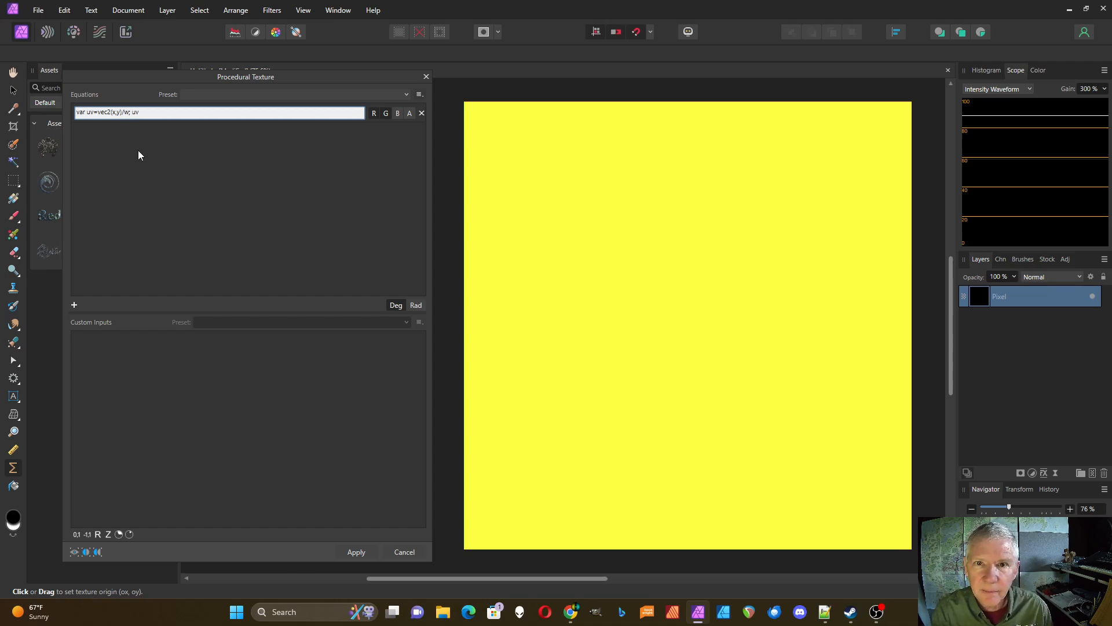
{"action": "key", "text": "Return"}
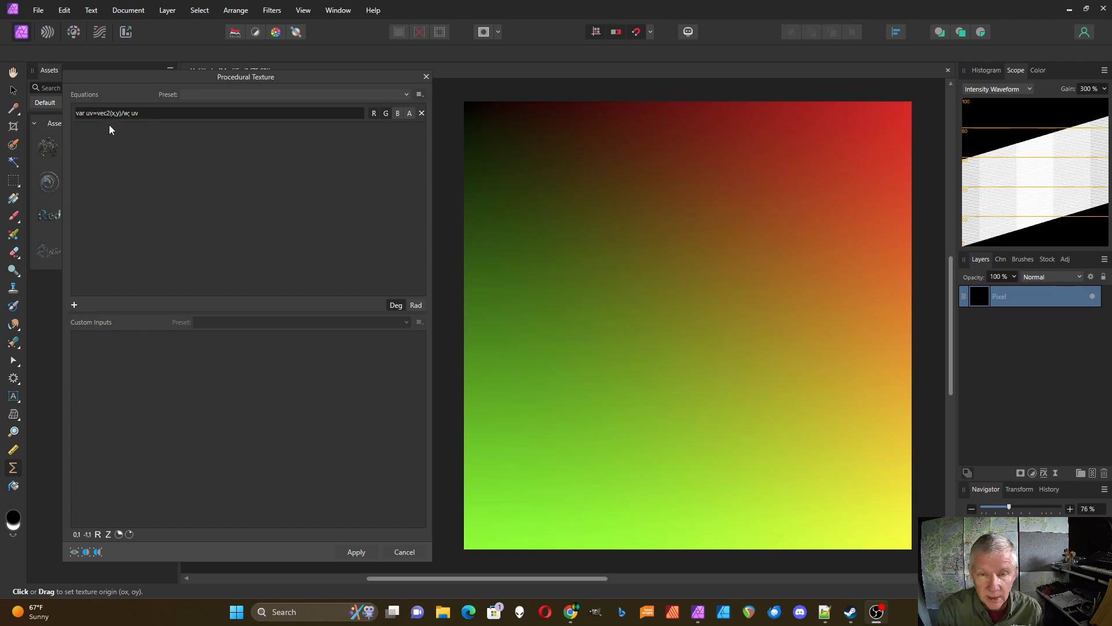
Step: Multiply vec2(x,y) by a in the equation, add a real-number custom input a, and set it to 4
{"action": "left_click", "coordinate": [121, 113]}
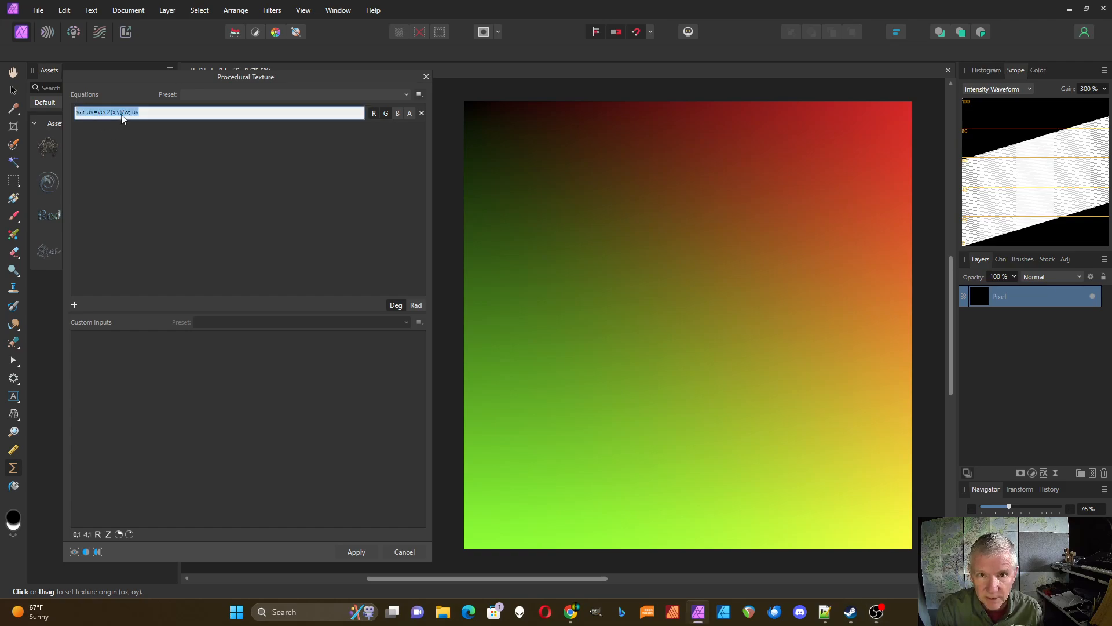
{"action": "left_click", "coordinate": [97, 534]}
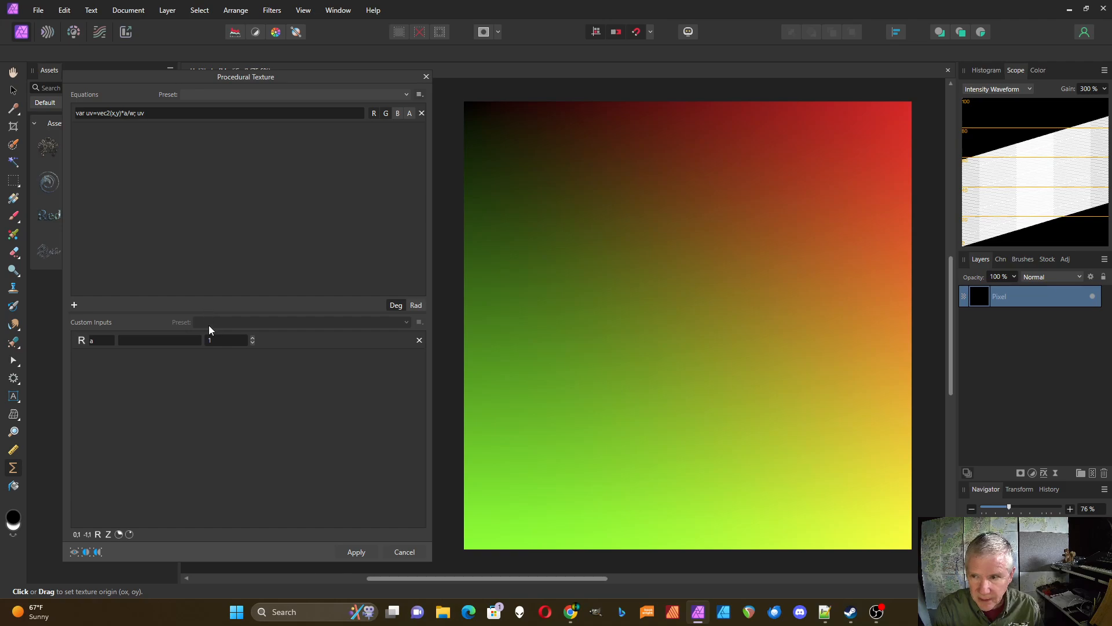
{"action": "left_click", "coordinate": [253, 339]}
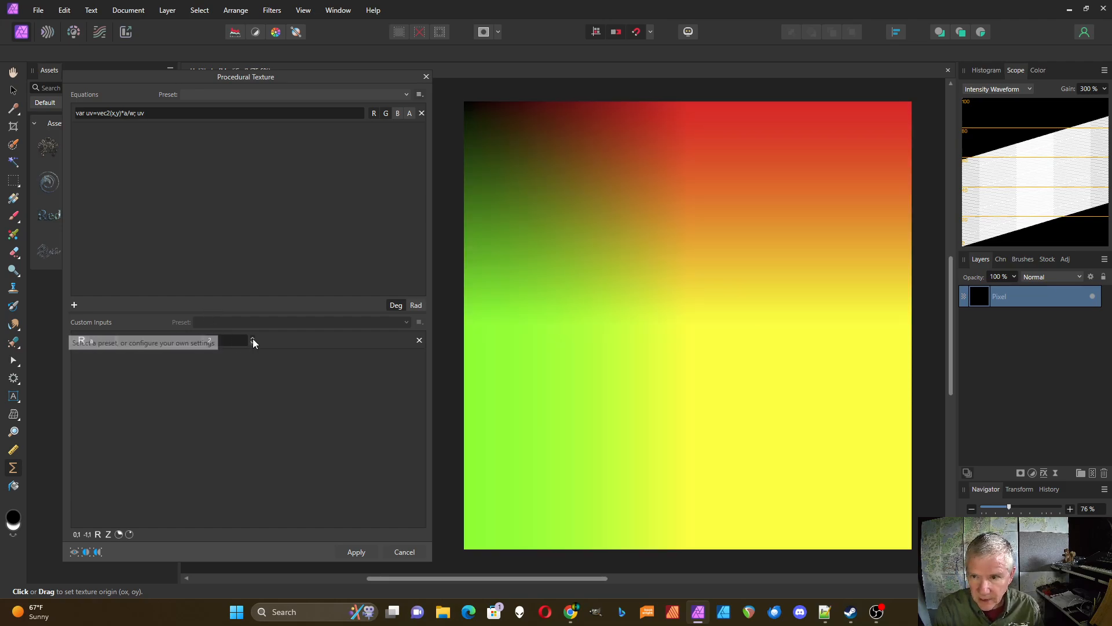
{"action": "left_click", "coordinate": [252, 339]}
{"action": "left_click", "coordinate": [253, 339]}
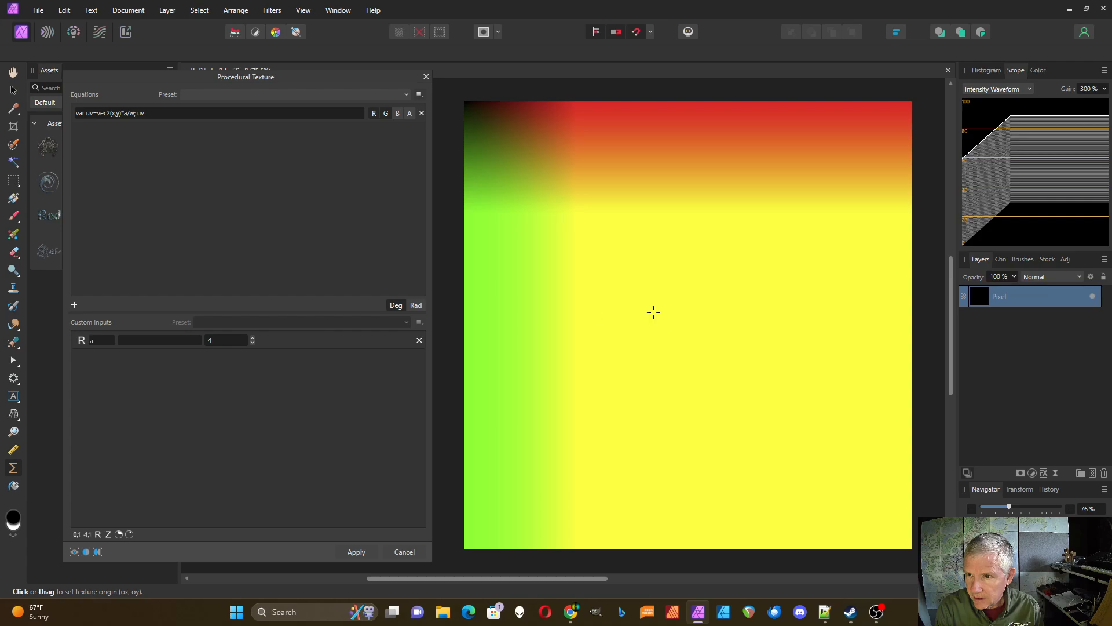
Step: Wrap the equation's output in the fraction function so it ends with "fraction(uv)"
{"action": "left_click", "coordinate": [137, 113]}
{"action": "left_click", "coordinate": [139, 113]}
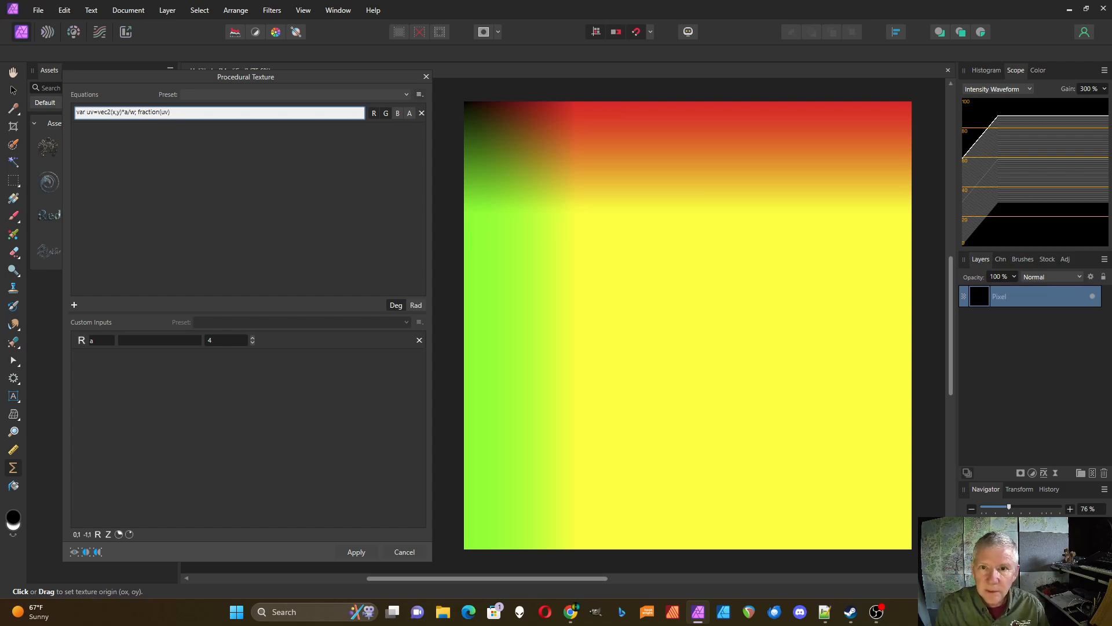
{"action": "key", "text": "Return"}
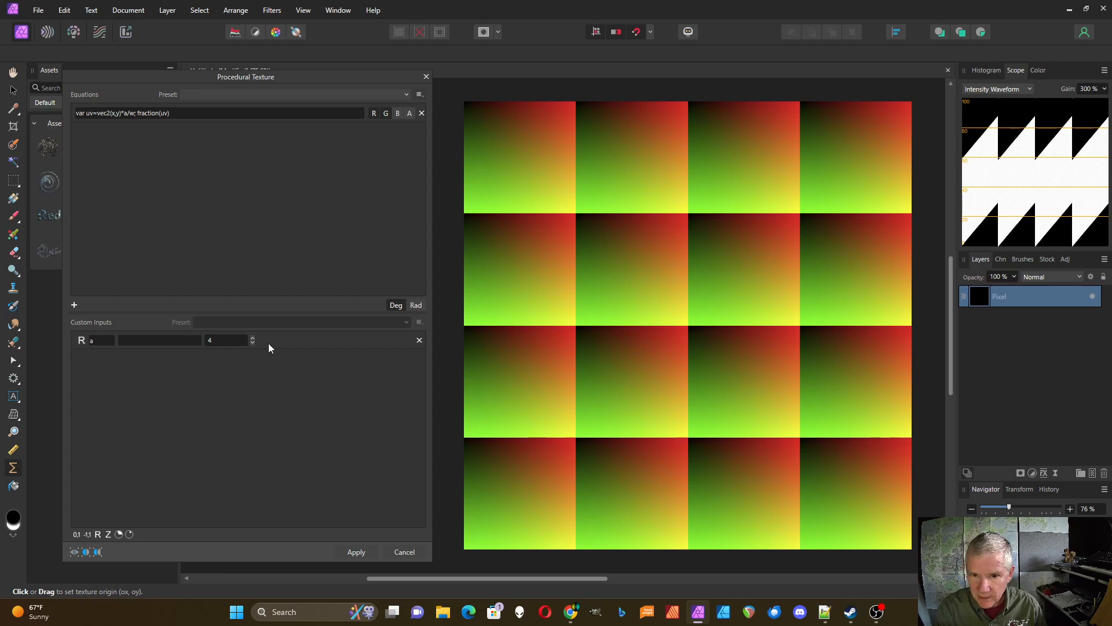
Step: Test the tiling by raising custom input a to 8 and lowering it back to 4
{"action": "scroll", "coordinate": [253, 340], "scroll_direction": "up", "scroll_amount": 4}
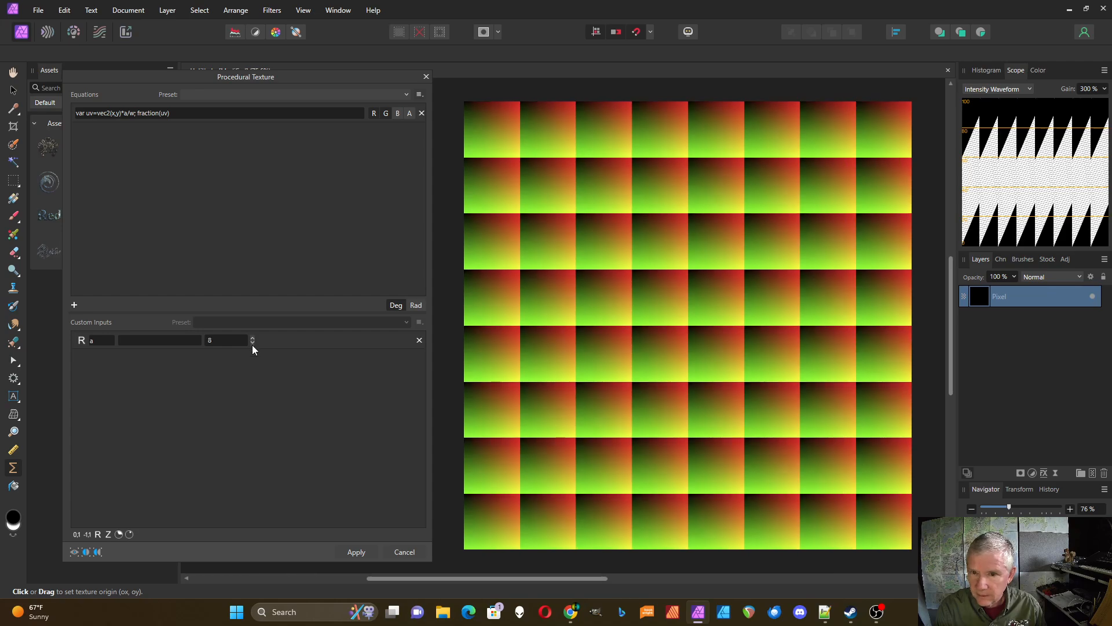
{"action": "scroll", "coordinate": [253, 341], "scroll_direction": "down", "scroll_amount": 3}
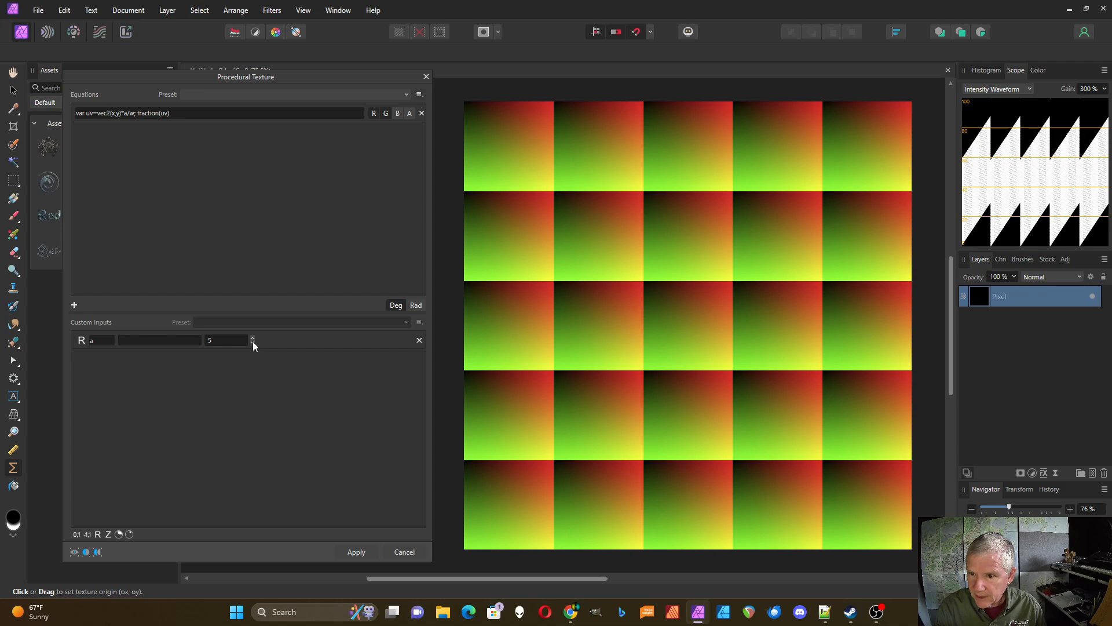
{"action": "scroll", "coordinate": [253, 343], "scroll_direction": "down", "scroll_amount": 1}
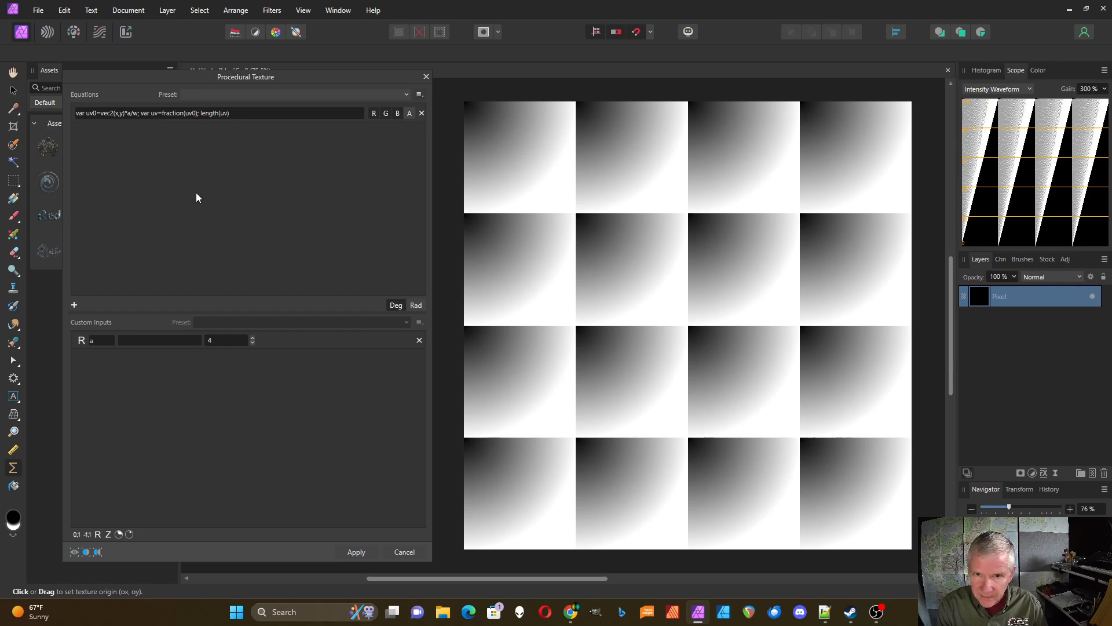
Step: Subtract .5 from fraction(uv0) in the equation to center the radial gradient within each tile
{"action": "left_click", "coordinate": [198, 113]}
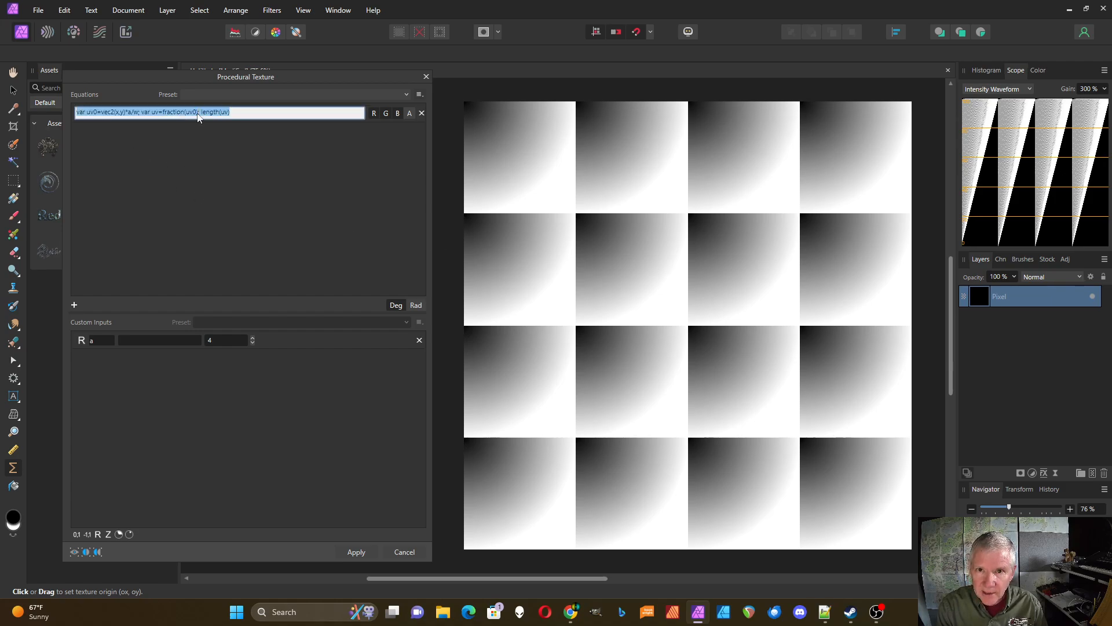
{"action": "left_click", "coordinate": [198, 113]}
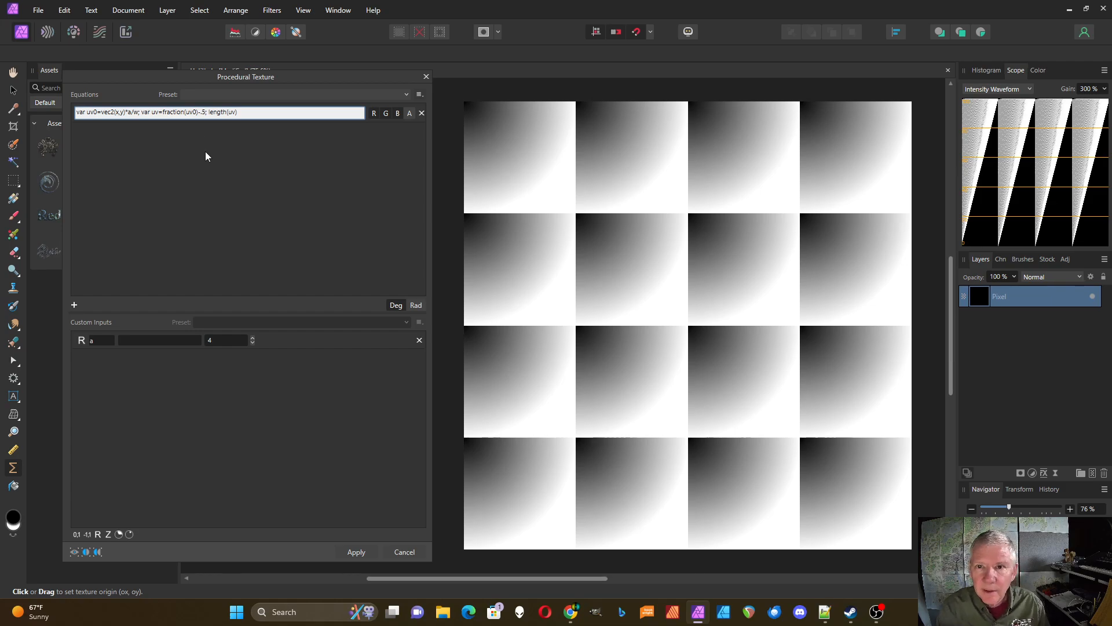
{"action": "key", "text": "Return"}
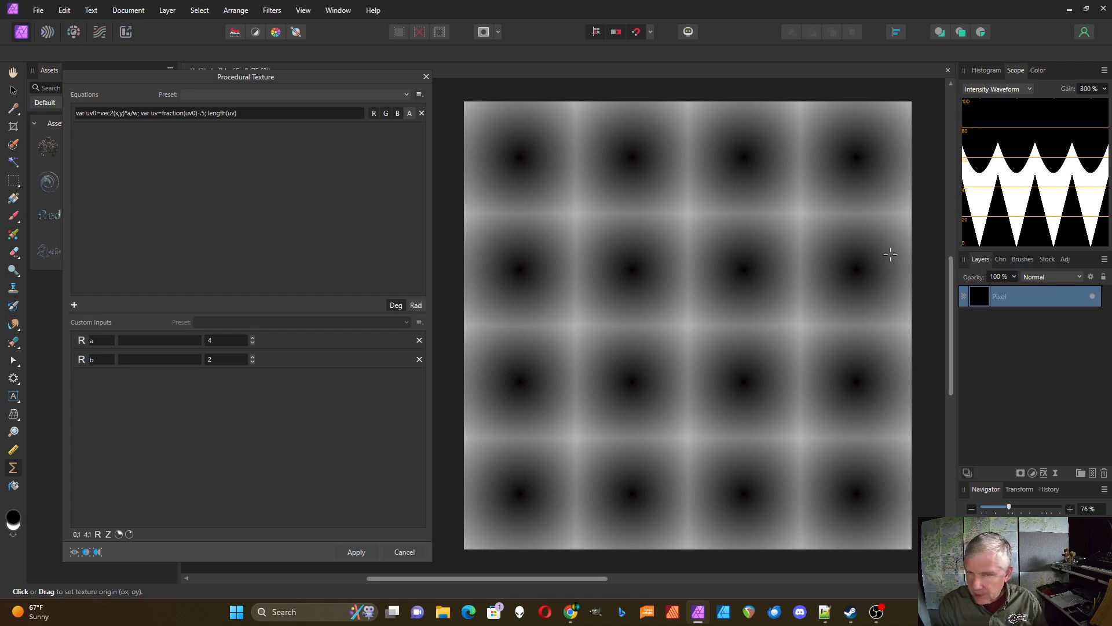
Step: Change the equation's final expression to "2*length(uv)-b" and replace the real-number custom input b with a 0 to 1 range input
{"action": "left_click", "coordinate": [210, 110]}
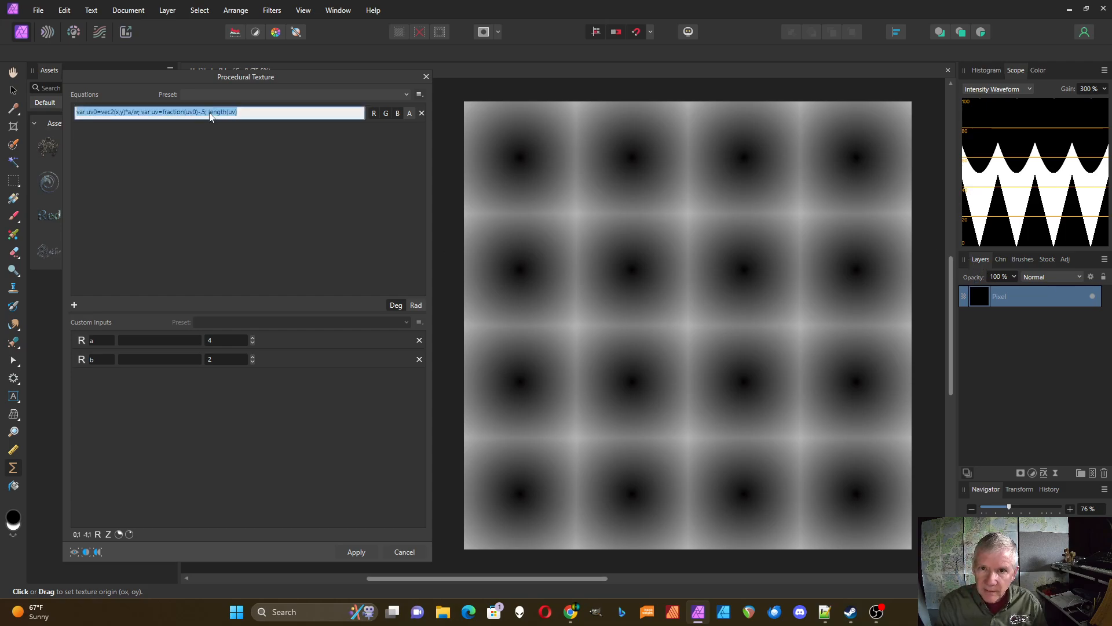
{"action": "left_click", "coordinate": [211, 114]}
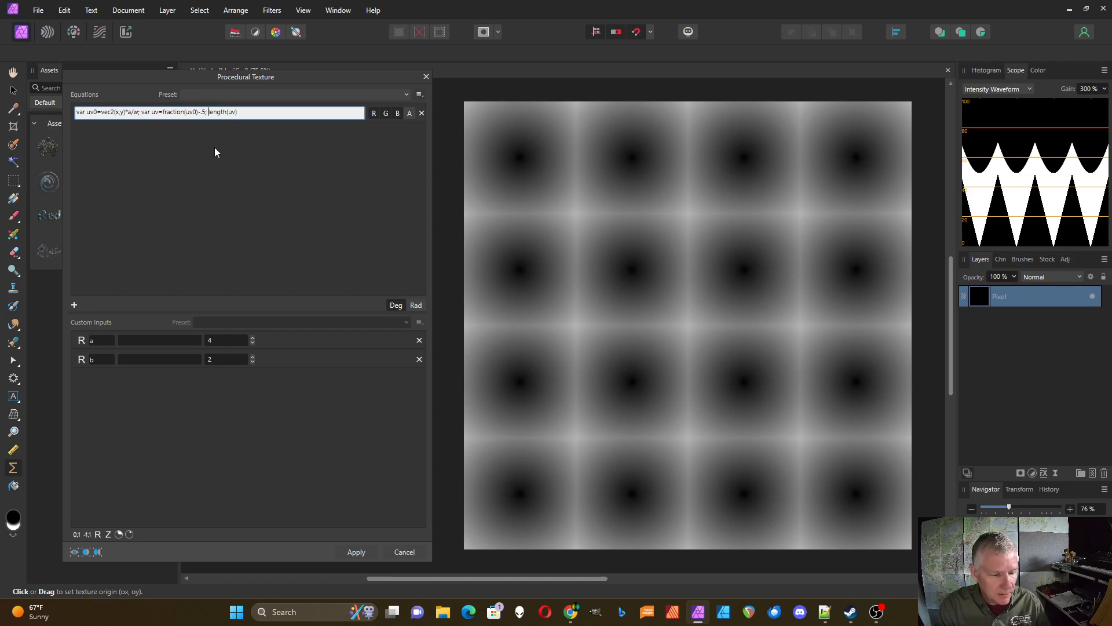
{"action": "type", "text": "2*"}
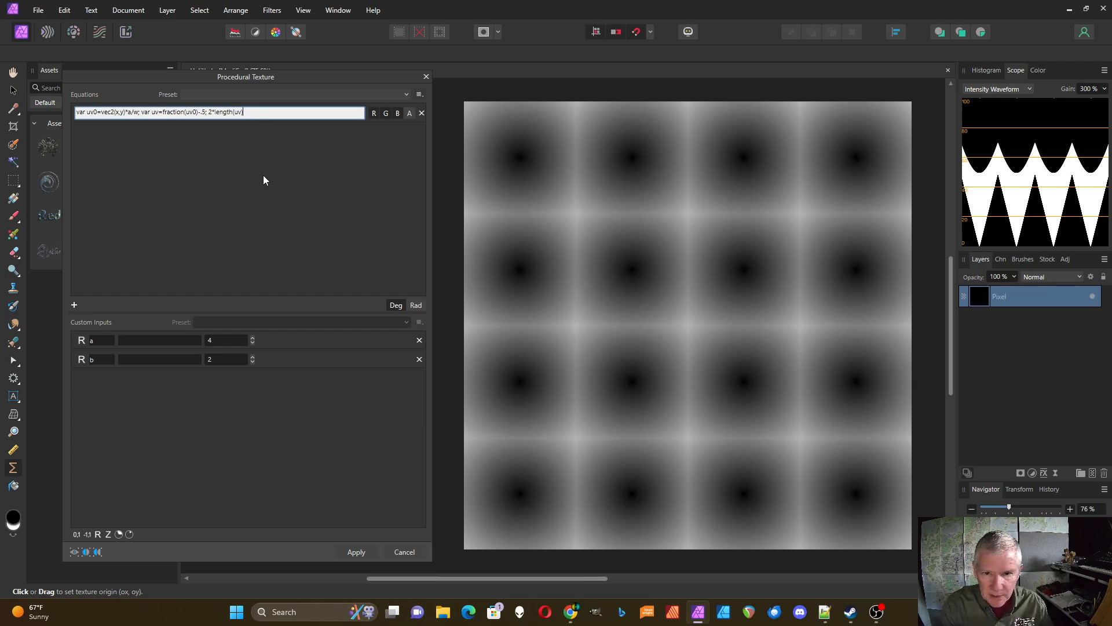
{"action": "type", "text": "-b"}
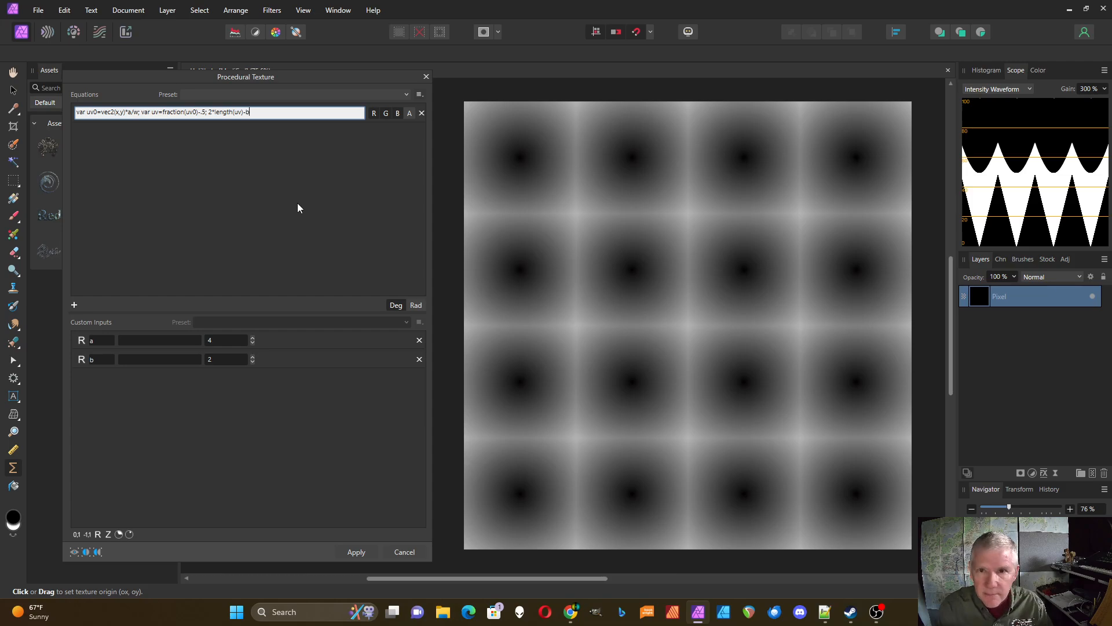
{"action": "key", "text": "Return"}
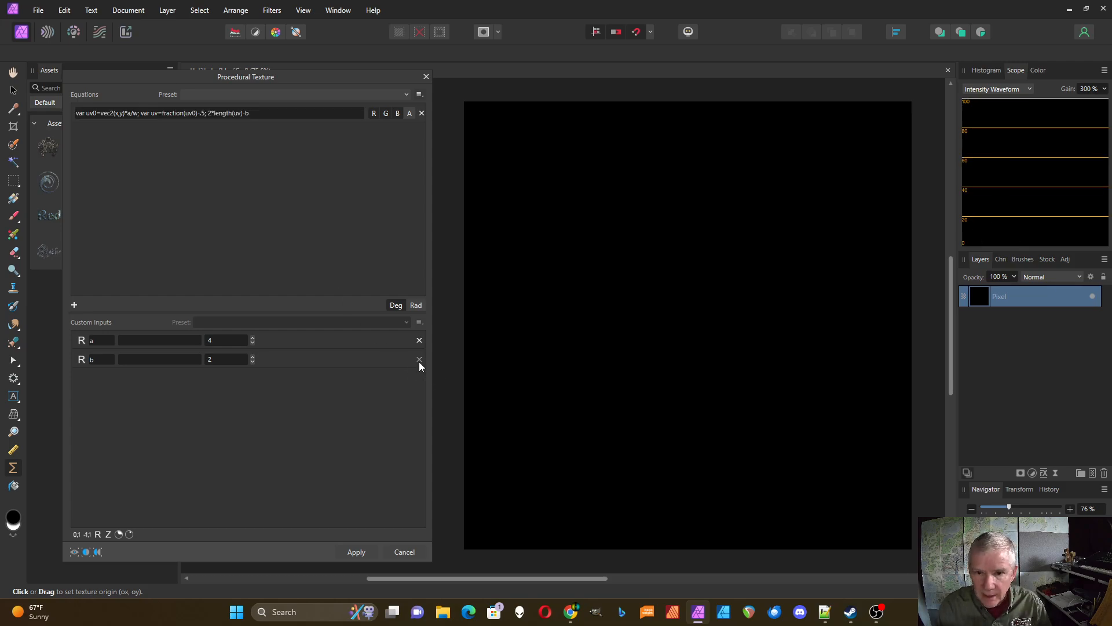
{"action": "left_click", "coordinate": [419, 359]}
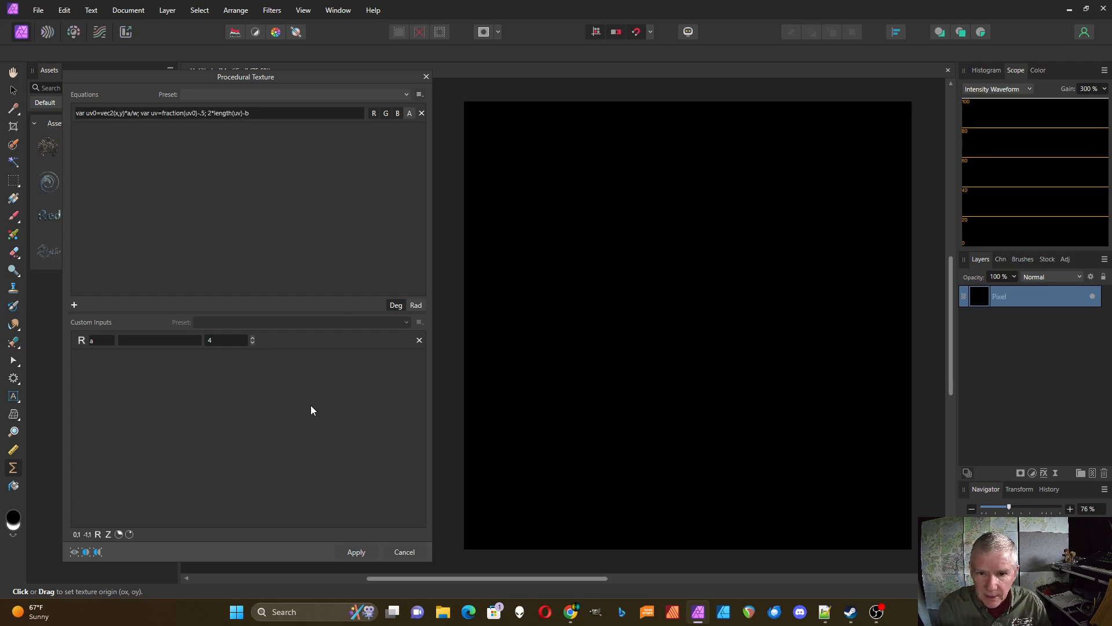
{"action": "left_click", "coordinate": [76, 535]}
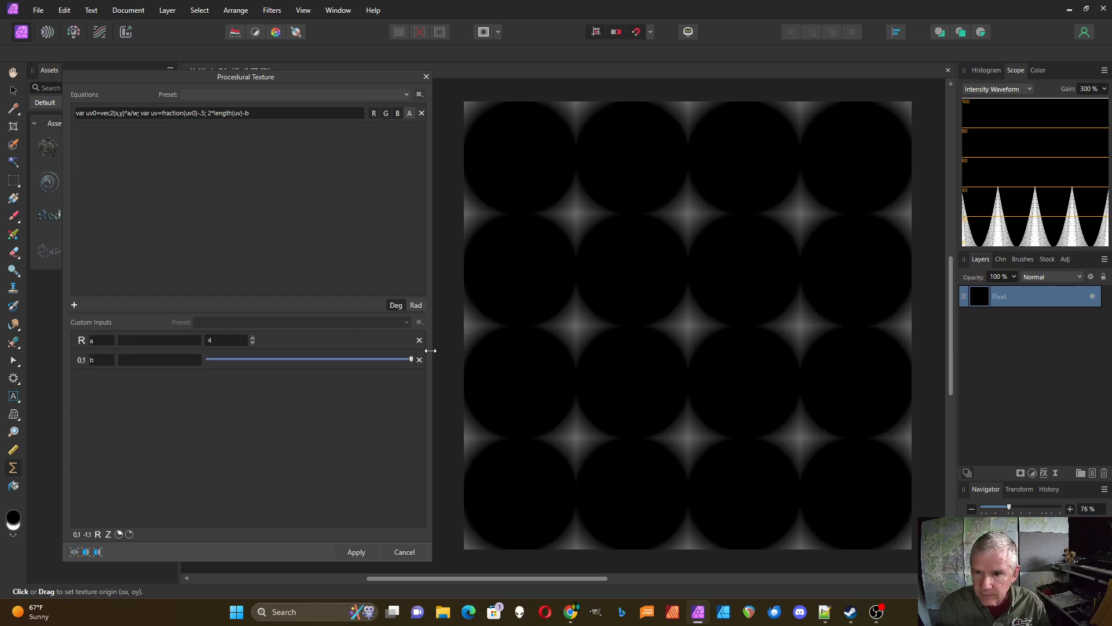
Step: Lower custom input b to slightly above the middle of its range and wrap the equation's final expression as "abs(2*length(uv)-b)"
{"action": "left_click_drag", "start_coordinate": [411, 360], "coordinate": [324, 371]}
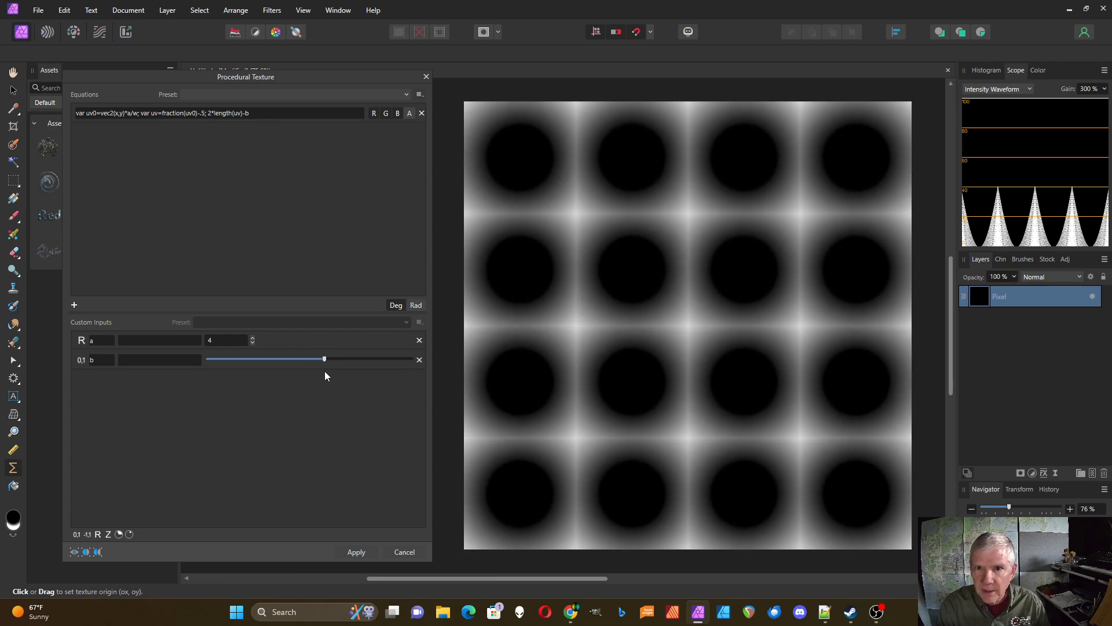
{"action": "left_click", "coordinate": [207, 112]}
{"action": "left_click", "coordinate": [208, 112]}
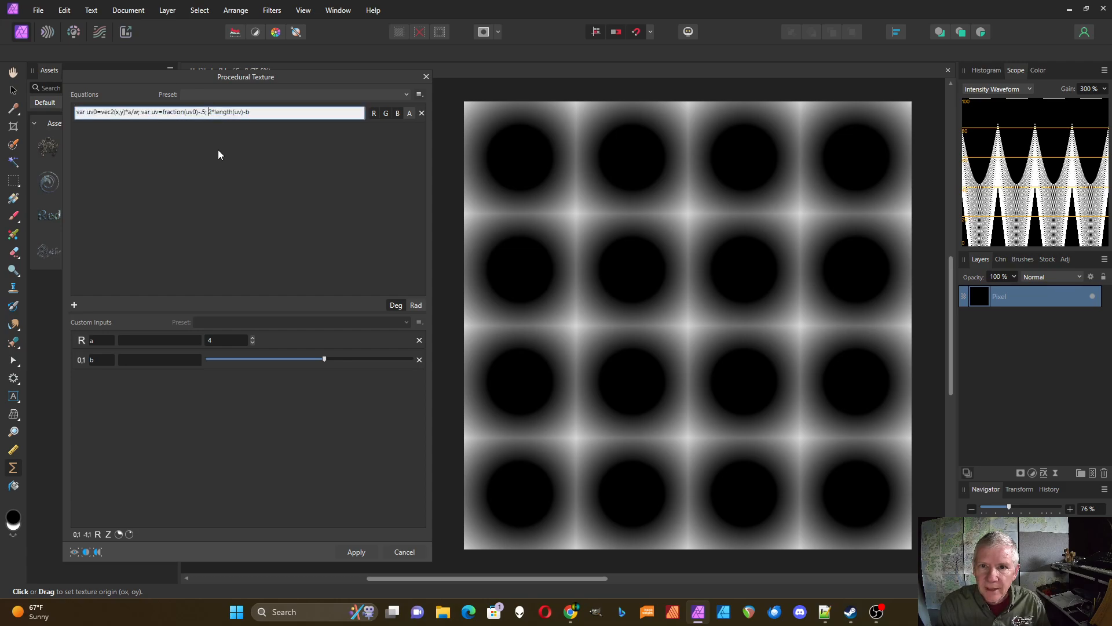
{"action": "type", "text": "abs("}
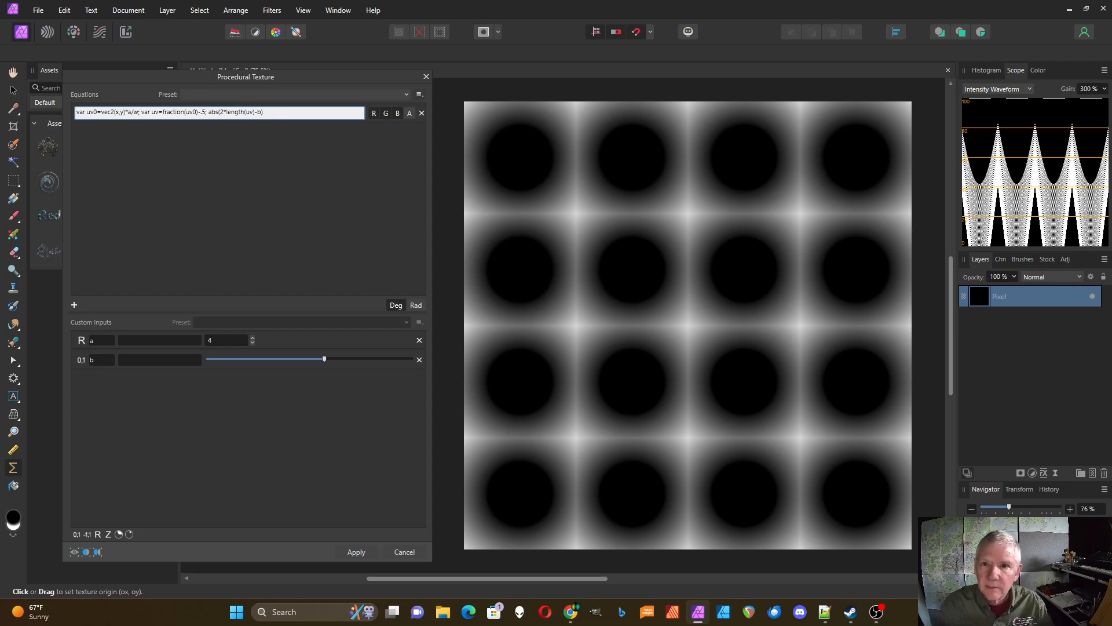
{"action": "key", "text": "Return"}
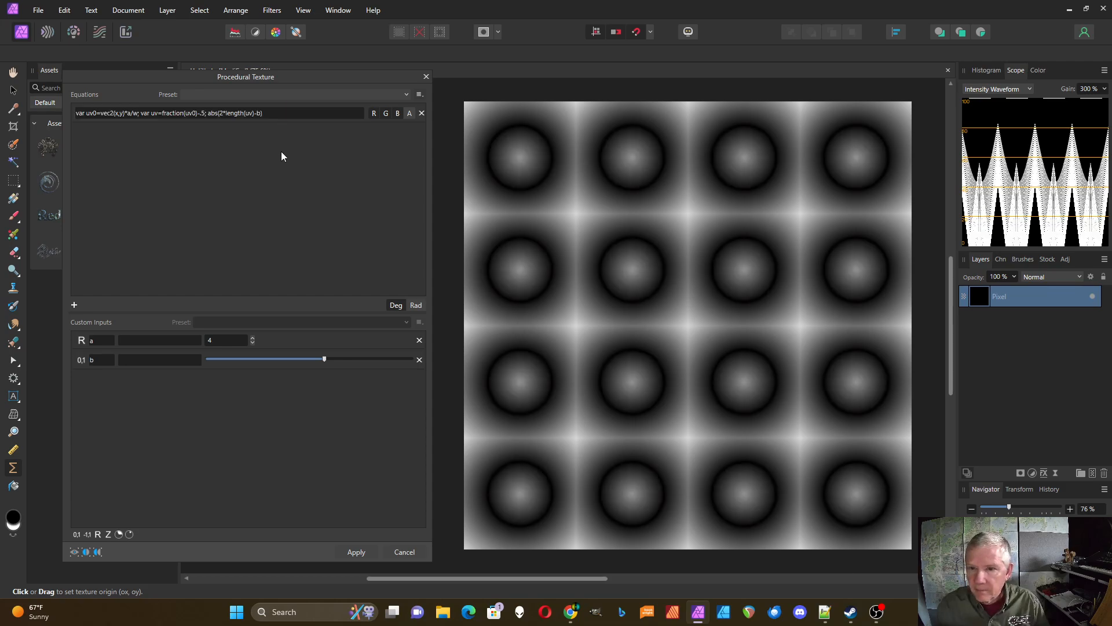
{"action": "mouse_move", "coordinate": [324, 359]}
{"action": "left_mouse_down"}
{"action": "mouse_move", "coordinate": [368, 360]}
{"action": "mouse_move", "coordinate": [266, 360]}
{"action": "mouse_move", "coordinate": [341, 360]}
{"action": "mouse_move", "coordinate": [268, 360]}
{"action": "mouse_move", "coordinate": [339, 360]}
{"action": "mouse_move", "coordinate": [328, 361]}
{"action": "left_mouse_up"}
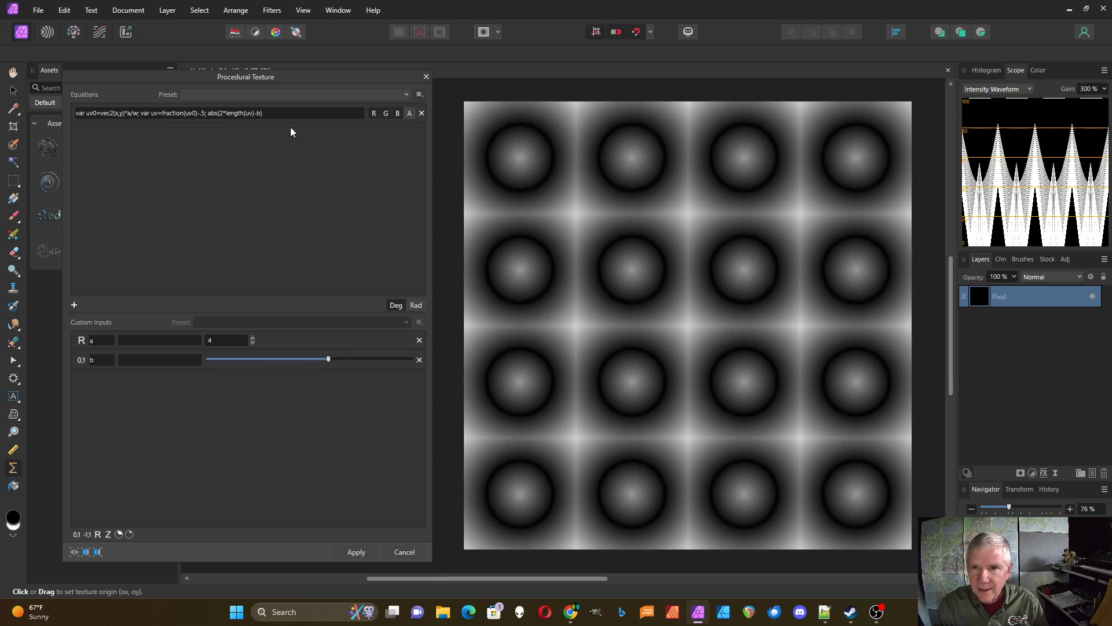
Step: Invert the equation's final expression to "1-abs(2*length(uv)-b)" and reduce custom input b slightly
{"action": "left_click", "coordinate": [207, 116]}
{"action": "left_click", "coordinate": [209, 114]}
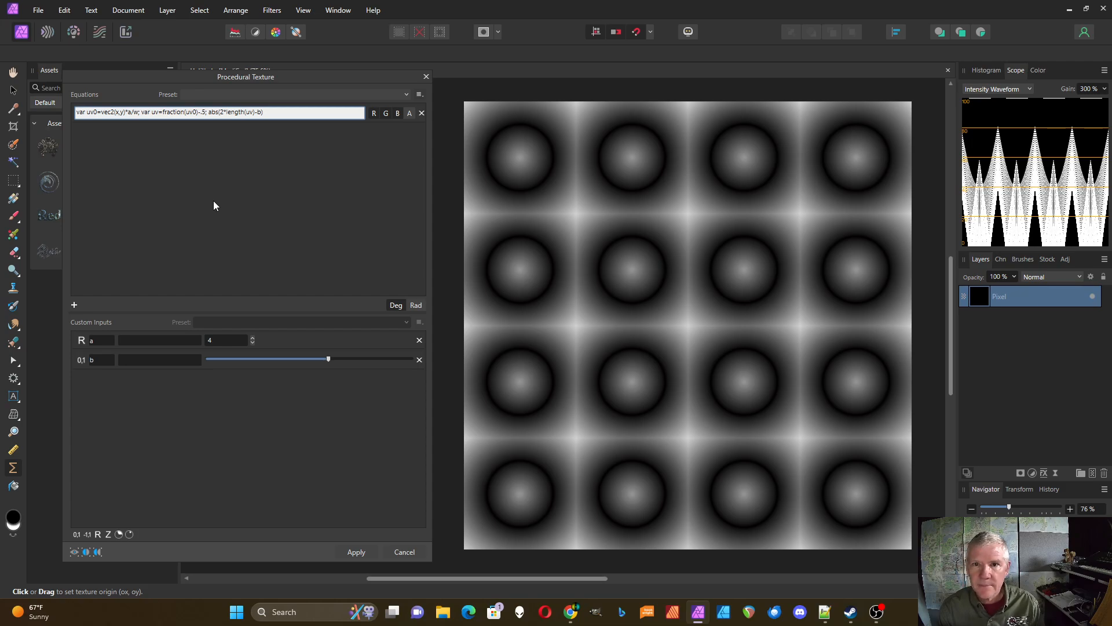
{"action": "type", "text": "1-"}
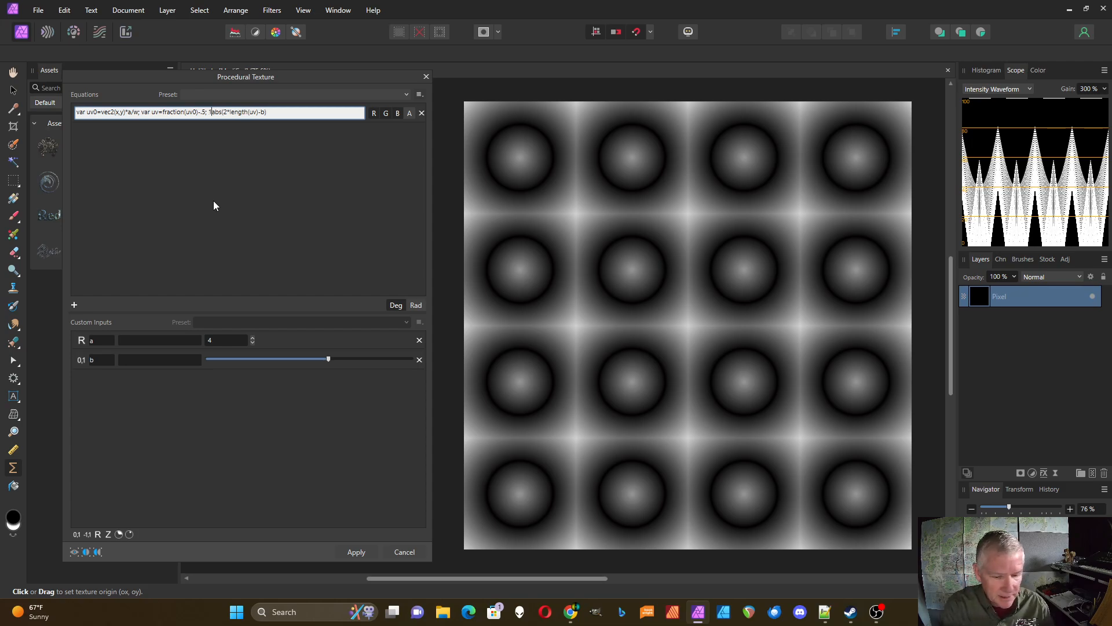
{"action": "key", "text": "Return"}
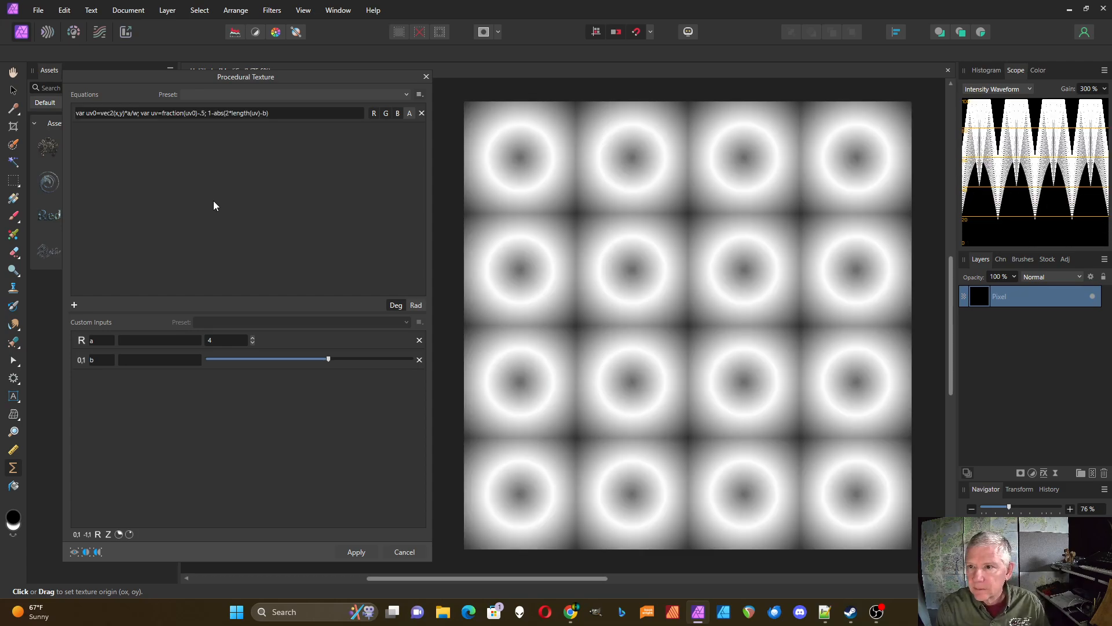
{"action": "mouse_move", "coordinate": [327, 362]}
{"action": "left_mouse_down"}
{"action": "mouse_move", "coordinate": [384, 360]}
{"action": "mouse_move", "coordinate": [317, 360]}
{"action": "left_mouse_up"}
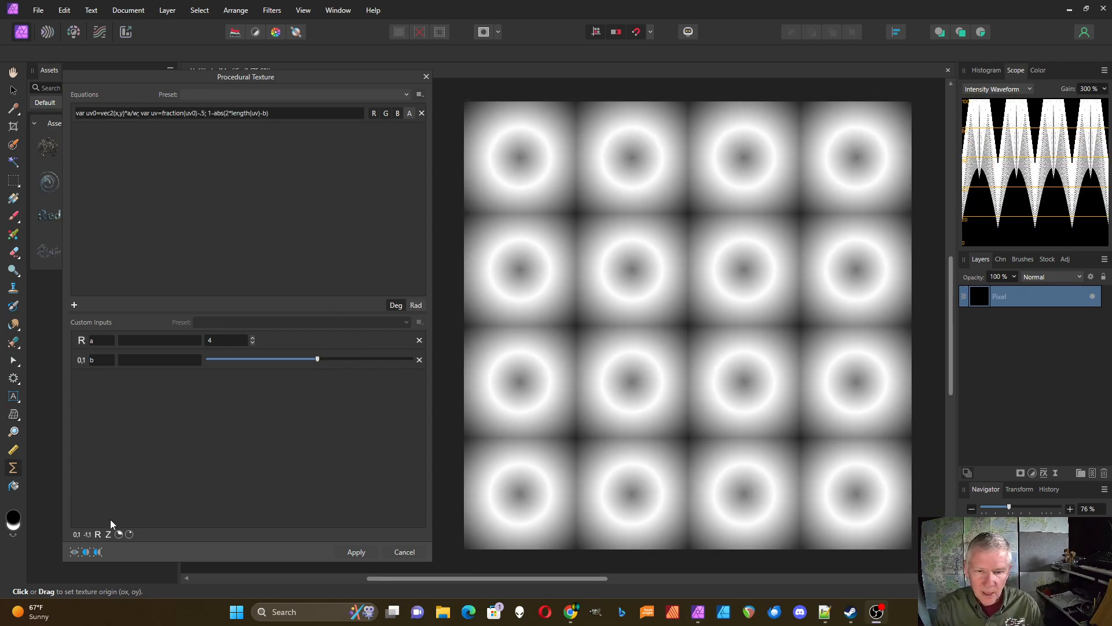
Step: Add two 0 to 1 range custom inputs named e1 and e2, and set e1 to its minimum
{"action": "left_click", "coordinate": [76, 534]}
{"action": "left_click", "coordinate": [75, 535]}
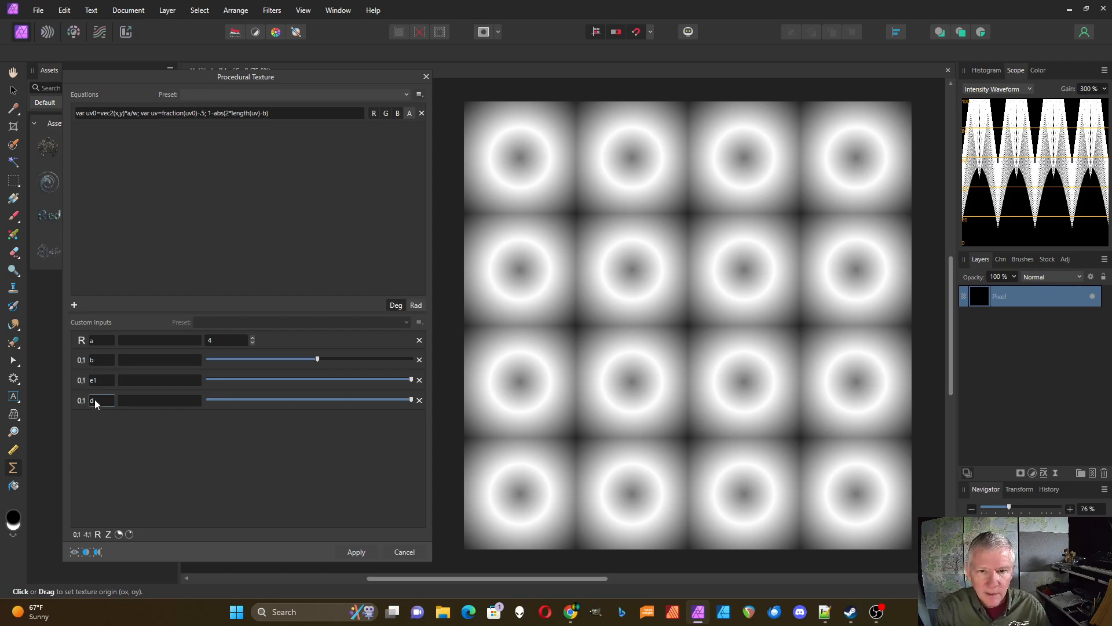
{"action": "type", "text": "e2"}
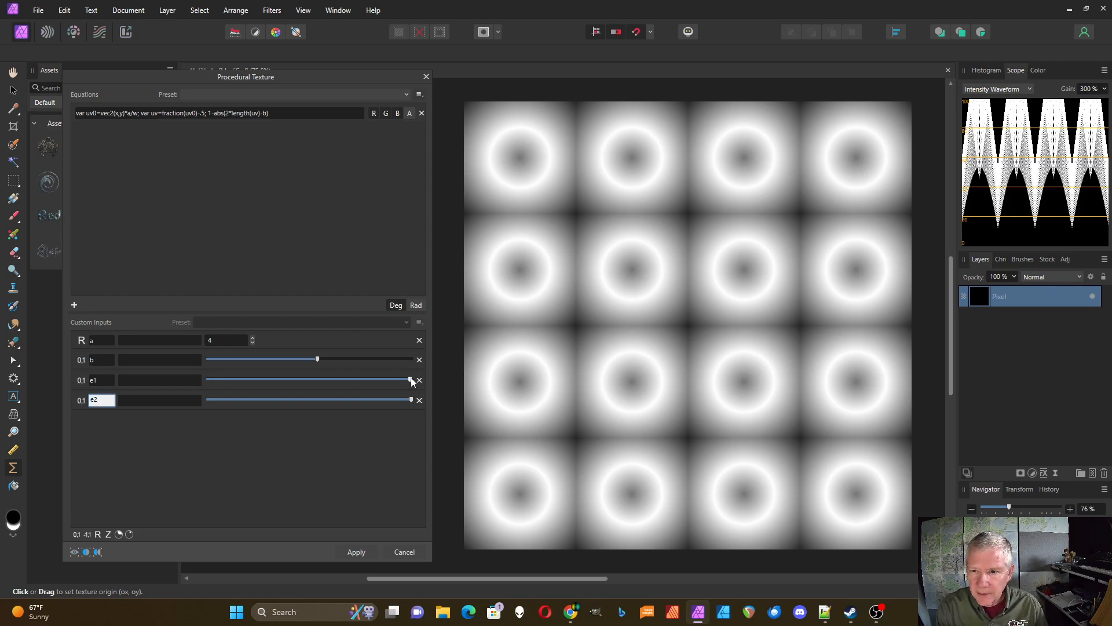
{"action": "left_click_drag", "start_coordinate": [413, 380], "coordinate": [220, 380]}
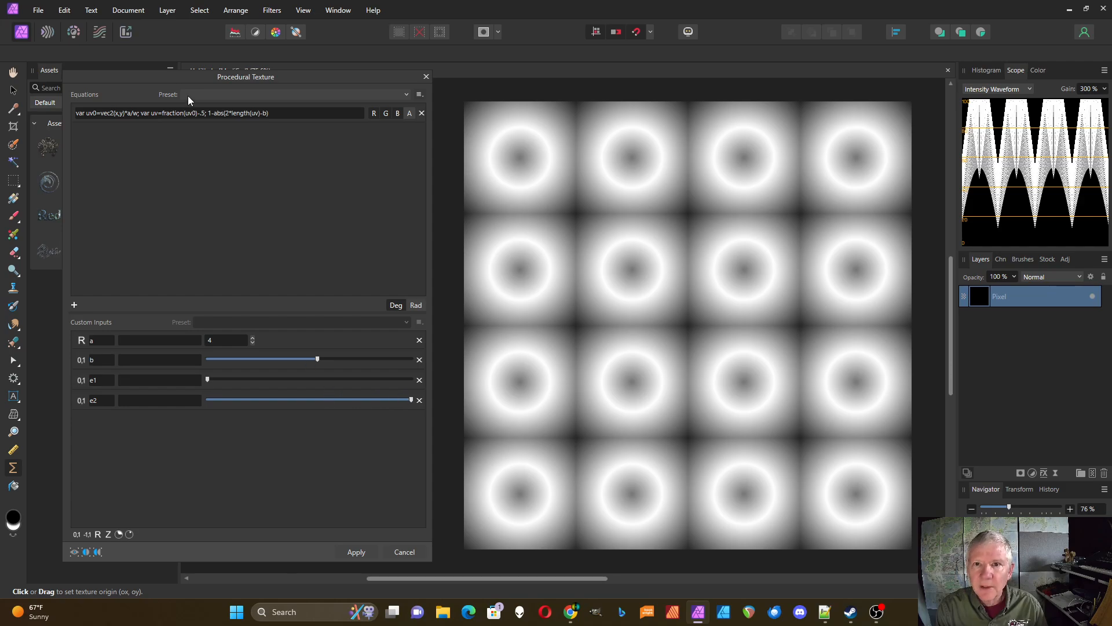
Step: Wrap the equation's final expression in a smoothstep function so it reads "smoothstep(e1,e2,1-abs(2*length(uv)-b))"
{"action": "left_click", "coordinate": [208, 113]}
{"action": "left_click", "coordinate": [209, 113]}
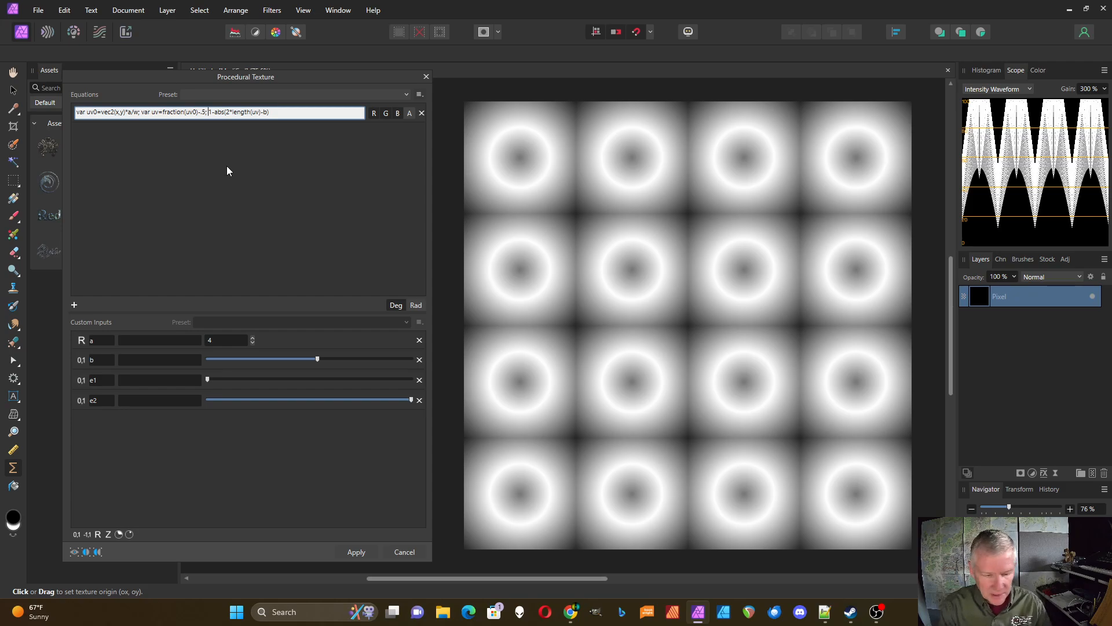
{"action": "type", "text": "smooth"}
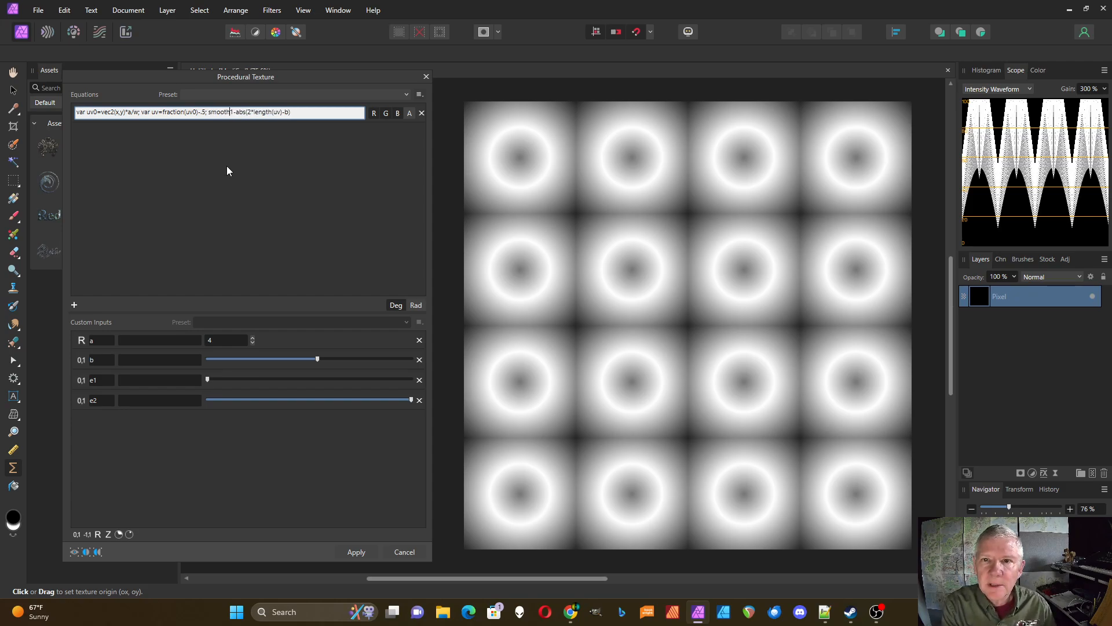
{"action": "type", "text": "step("}
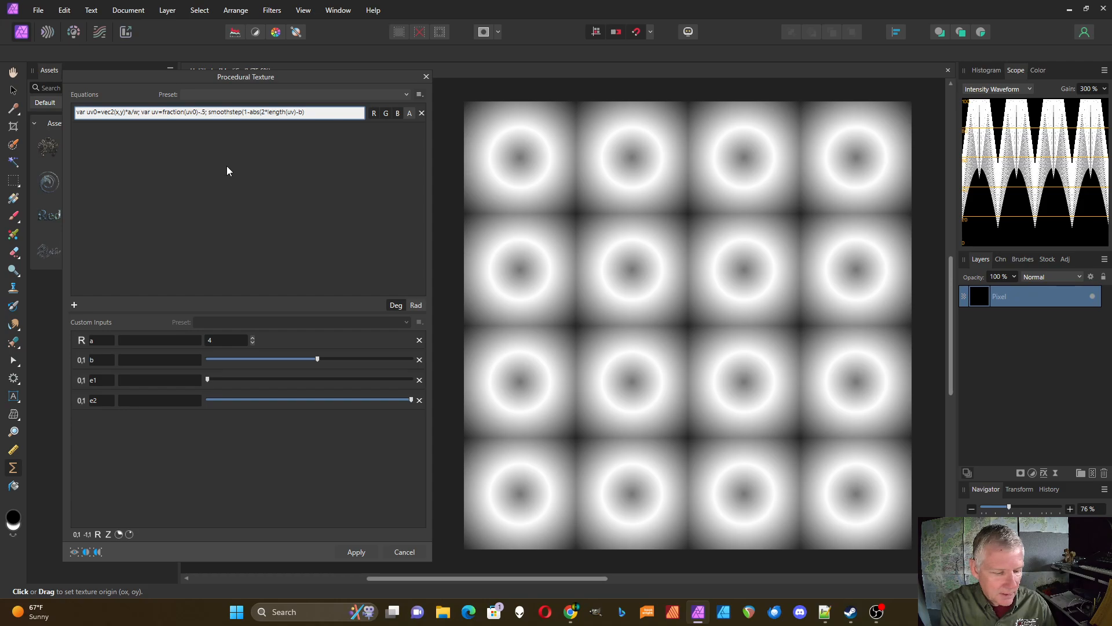
{"action": "type", "text": "e1,e"}
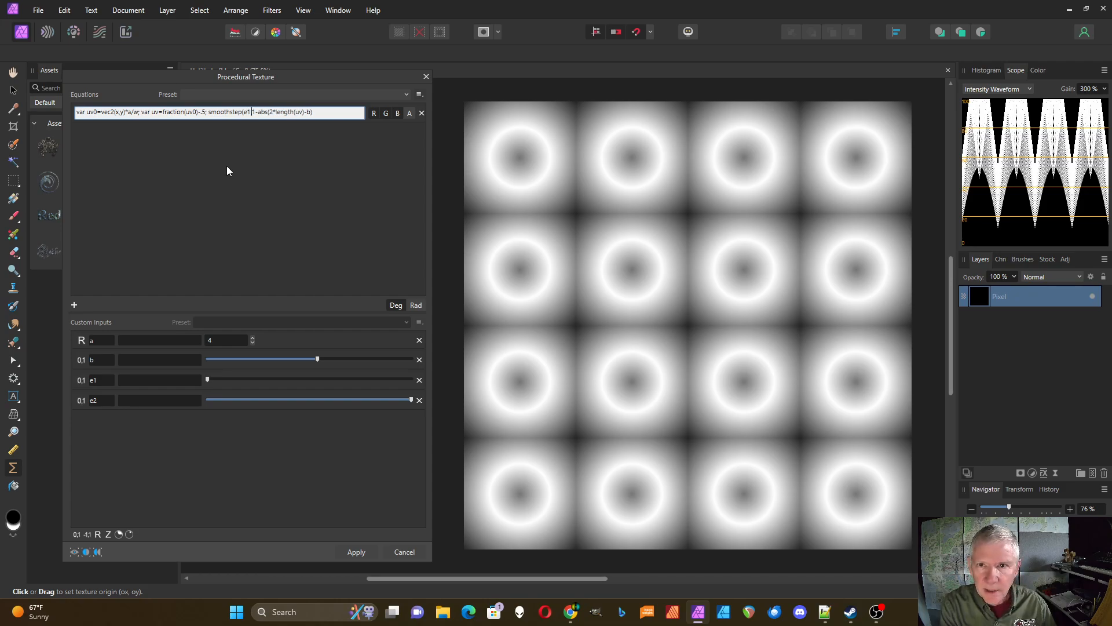
{"action": "type", "text": "2,"}
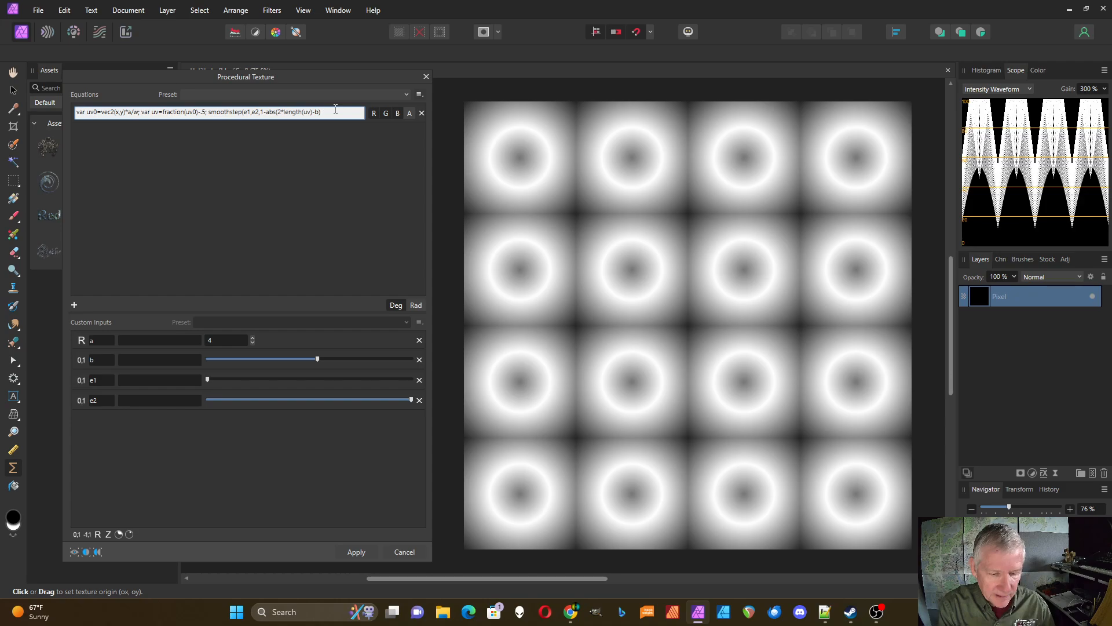
{"action": "left_click", "coordinate": [300, 234]}
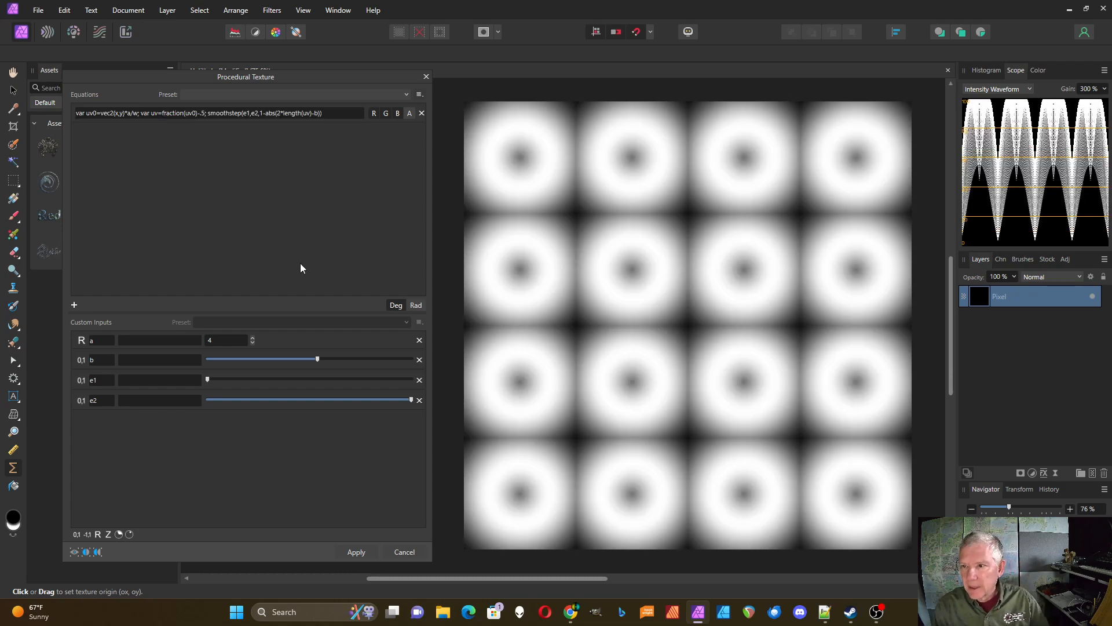
Step: Sharpen the ring edges by lowering e2 to about four fifths of its range and raising e1 to just below e2
{"action": "left_click_drag", "start_coordinate": [208, 379], "coordinate": [293, 380]}
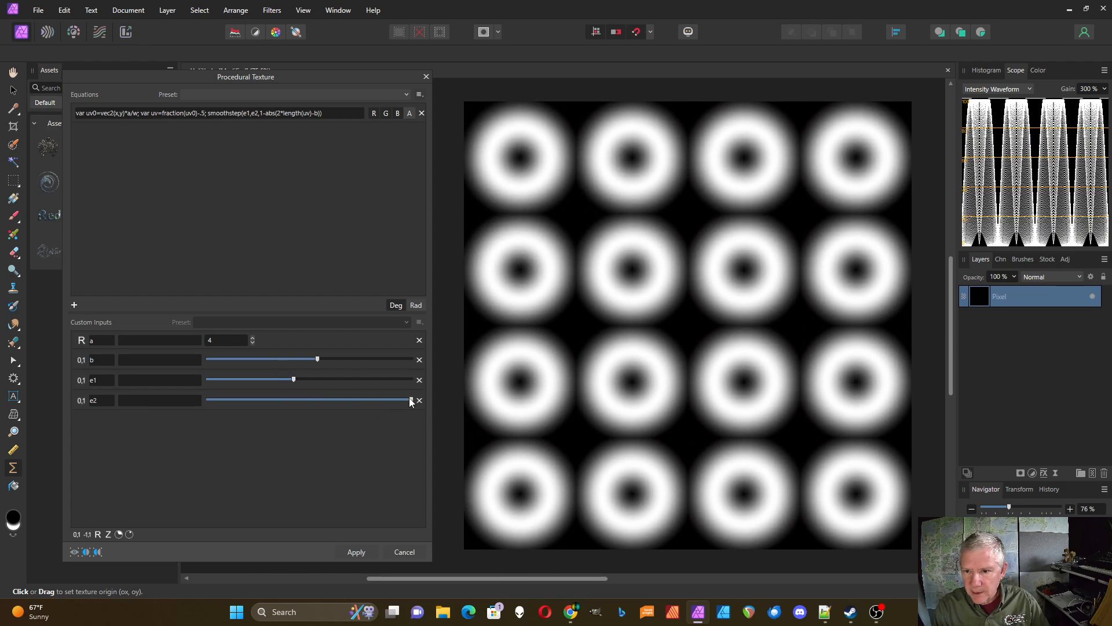
{"action": "left_click_drag", "start_coordinate": [411, 400], "coordinate": [370, 400]}
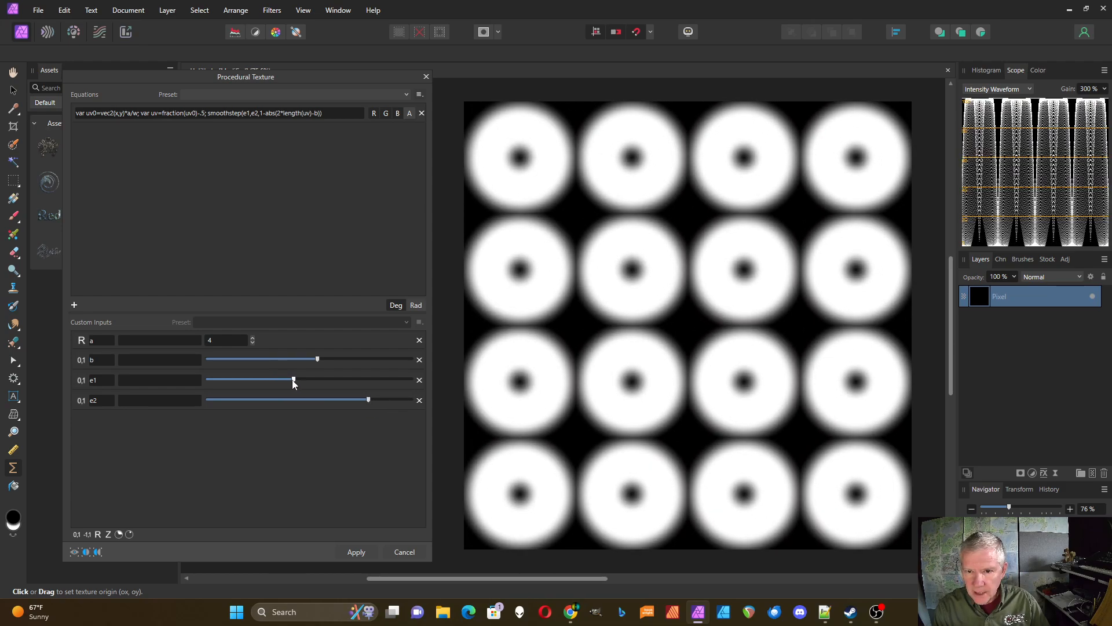
{"action": "left_click_drag", "start_coordinate": [294, 380], "coordinate": [360, 383]}
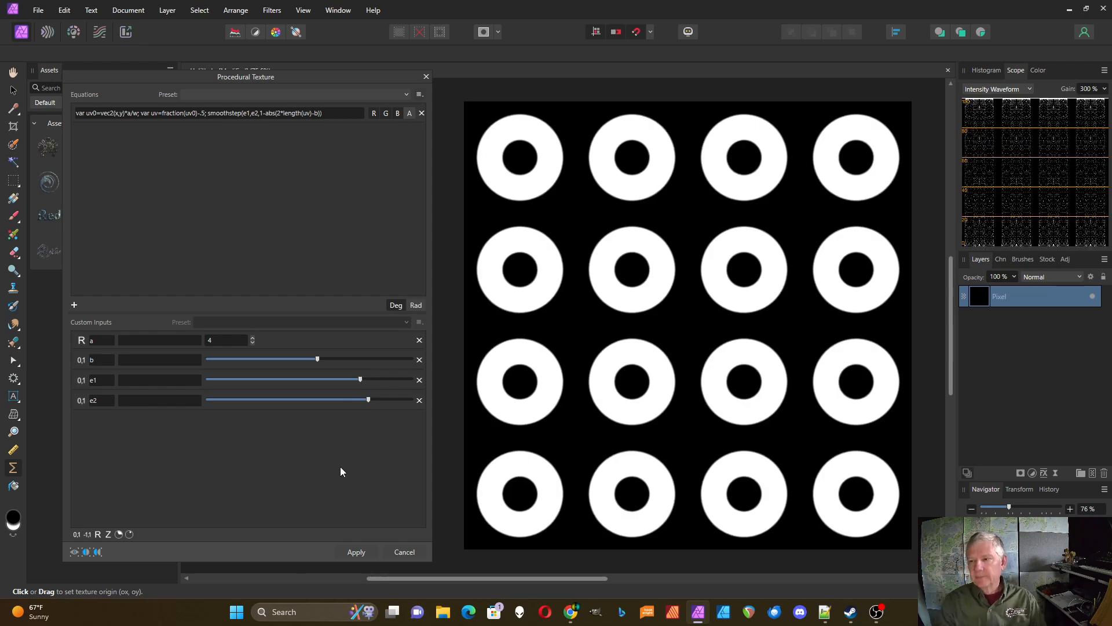